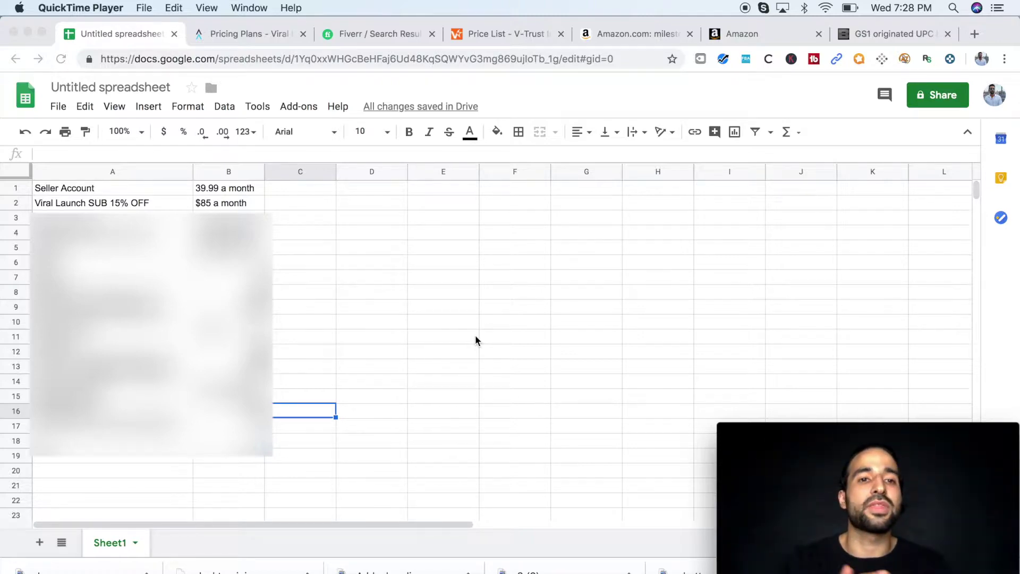
# Switch to the Viral Launch pricing page, with the 15% off coupon showing Pro Seller at $85/month
pyautogui.click(225, 35)
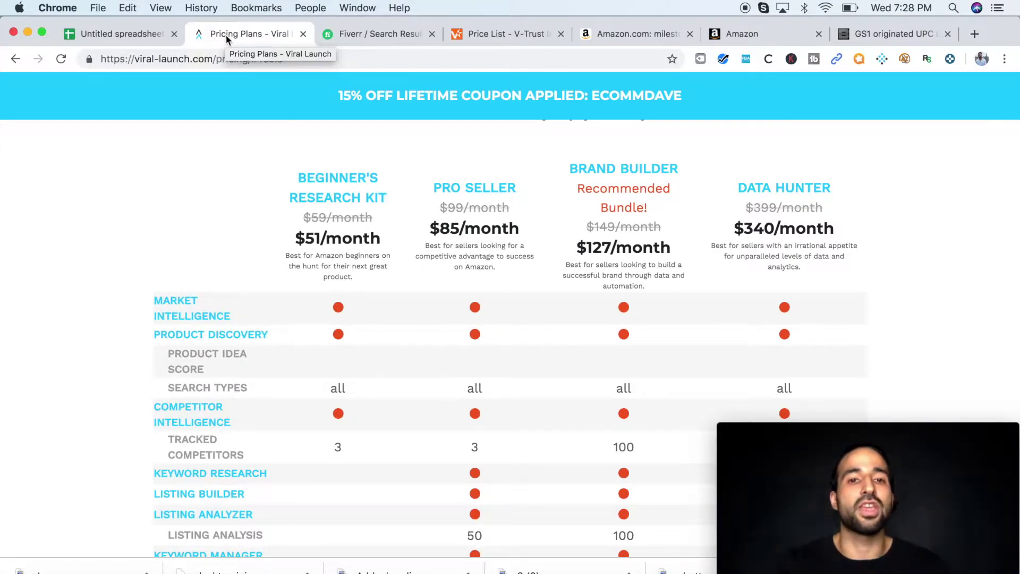
# Scroll the Viral Launch plan comparison to Pro Seller's $85/month features
pyautogui.scroll(5, 341, 209)
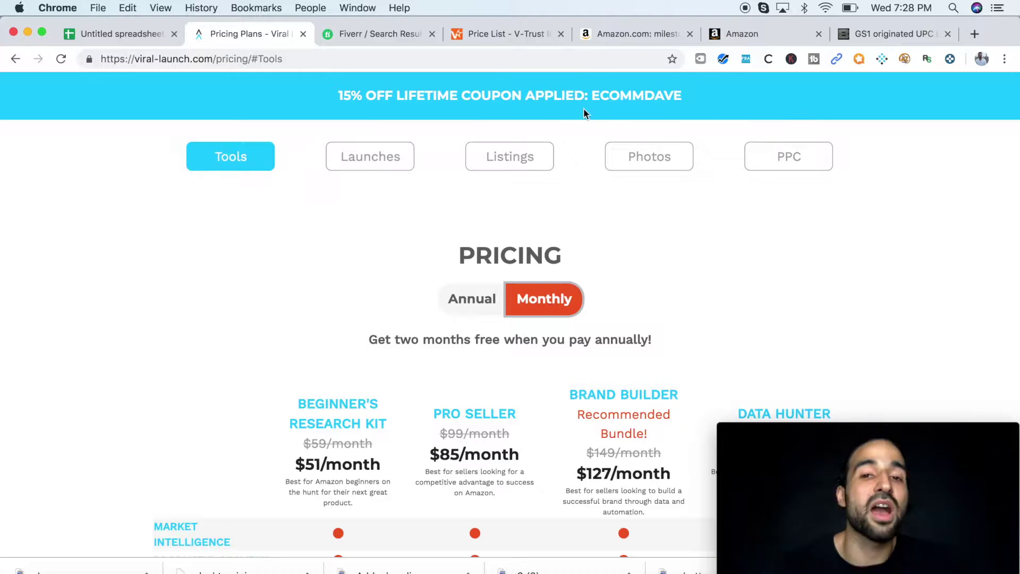
pyautogui.scroll(-3, 406, 322)
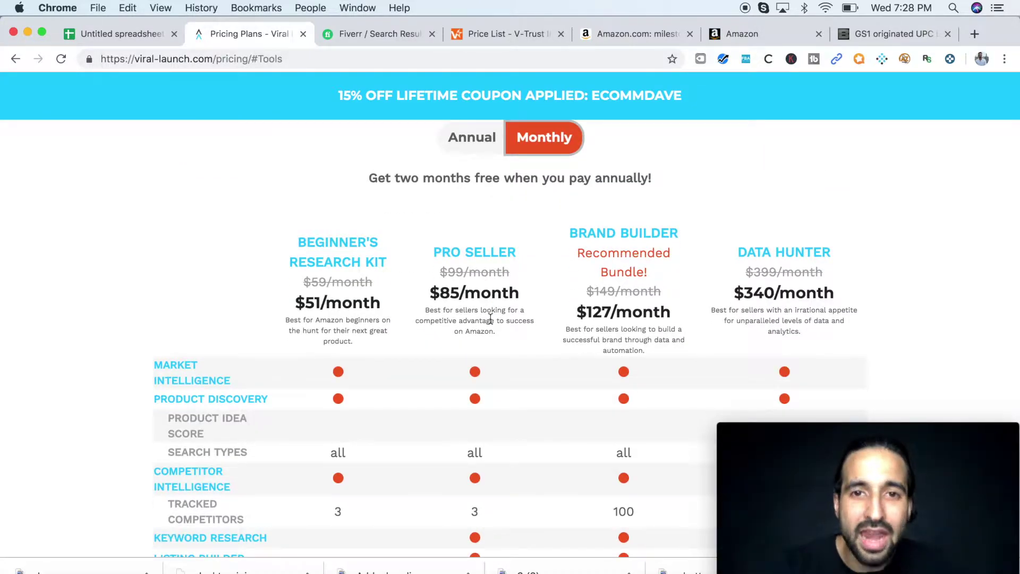
pyautogui.scroll(-1, 469, 340)
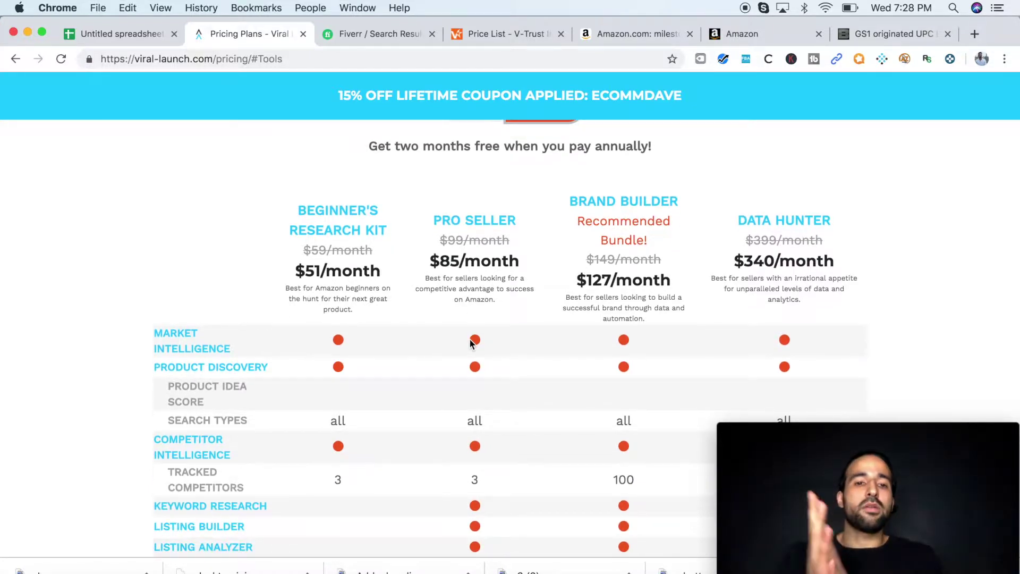
pyautogui.scroll(-2, 470, 338)
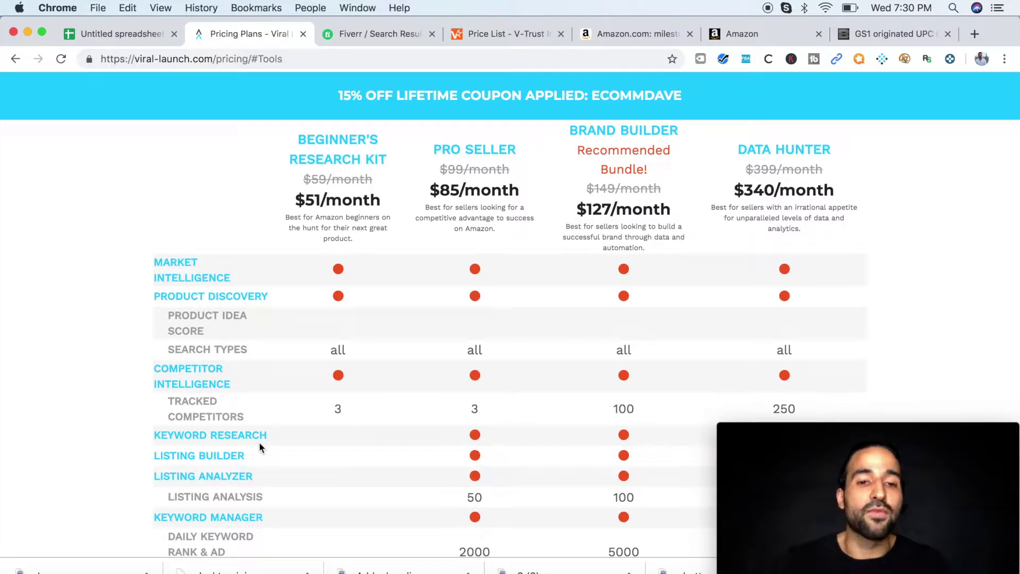
pyautogui.scroll(-3, 313, 451)
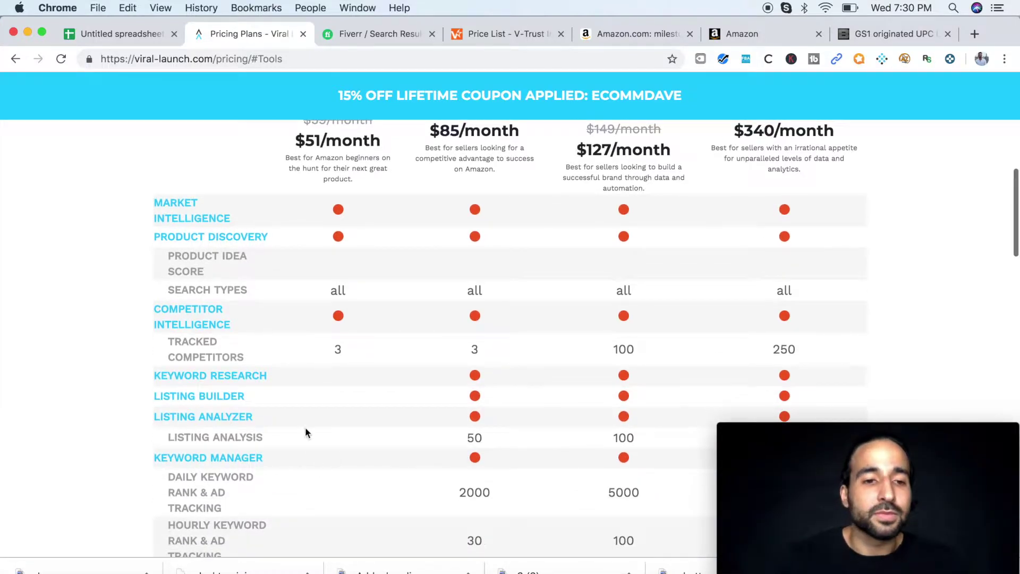
pyautogui.scroll(-1, 298, 423)
pyautogui.scroll(-1, 318, 419)
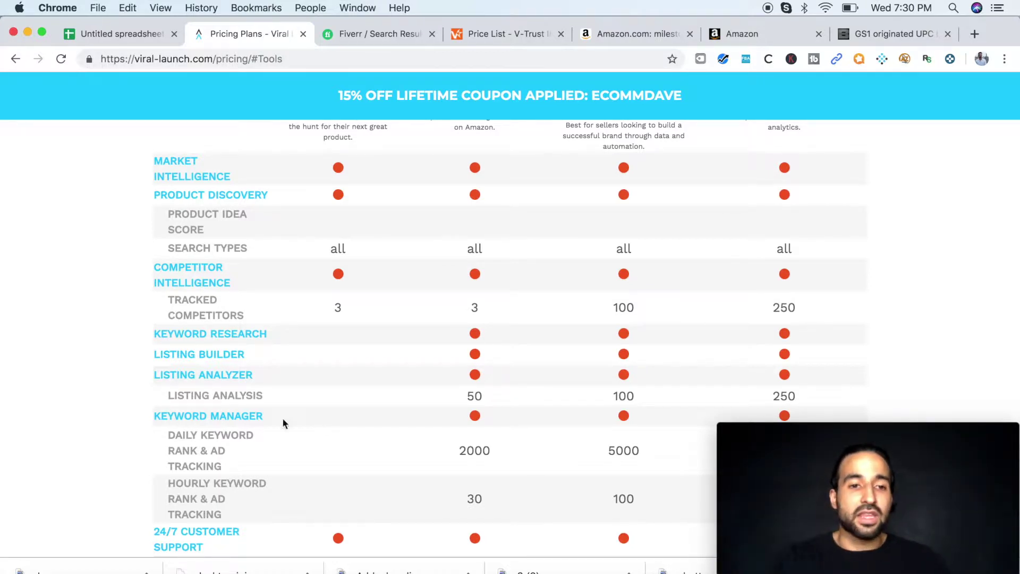
pyautogui.scroll(-1, 319, 441)
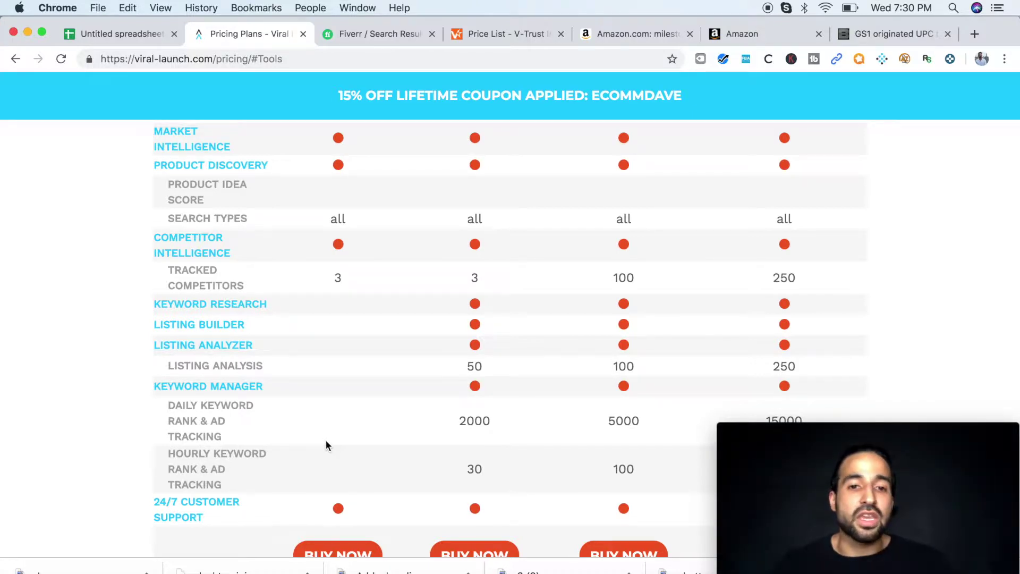
pyautogui.scroll(2, 364, 412)
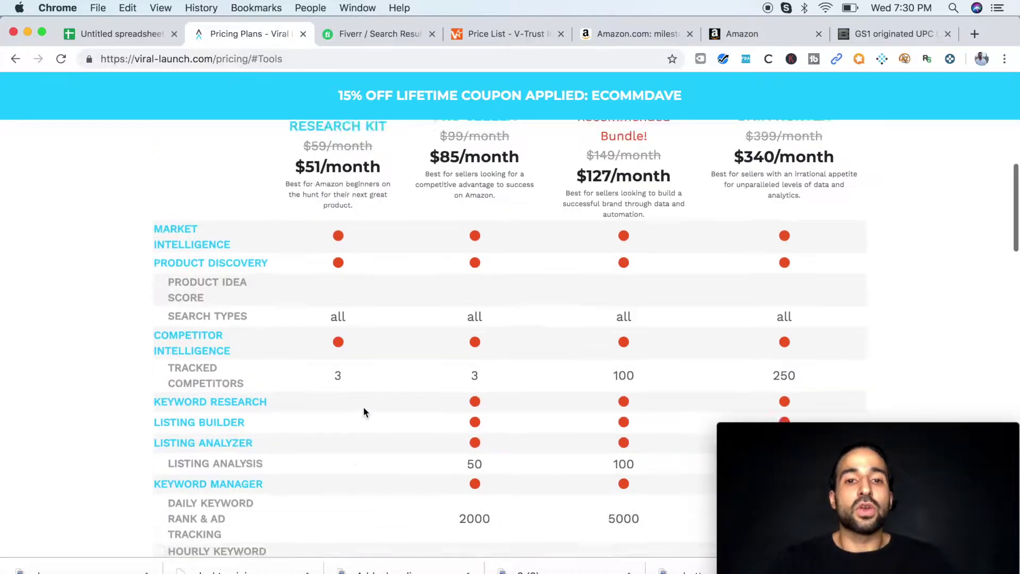
pyautogui.scroll(2, 436, 281)
pyautogui.scroll(-2, 475, 290)
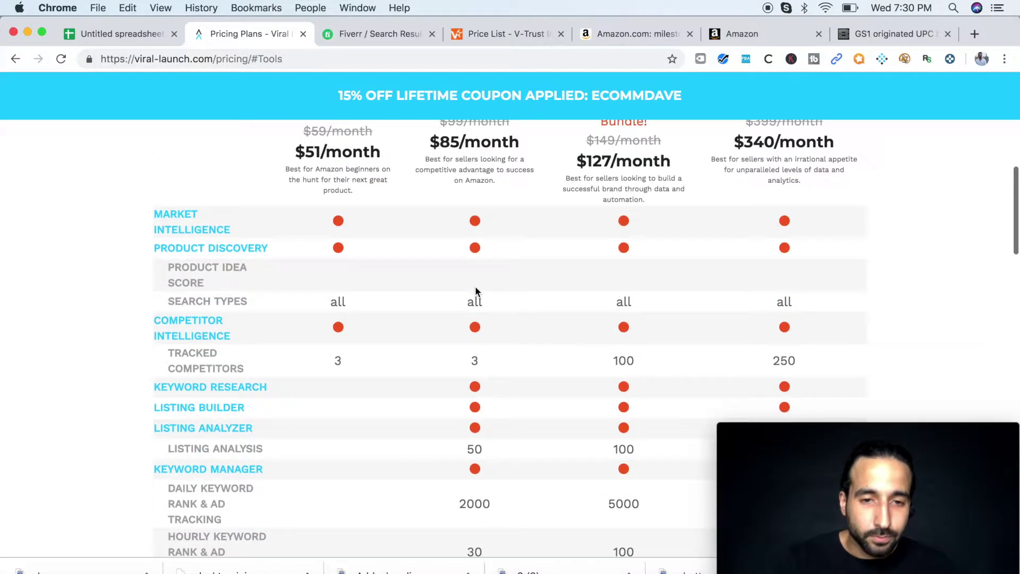
pyautogui.scroll(-1, 475, 290)
pyautogui.scroll(3, 508, 305)
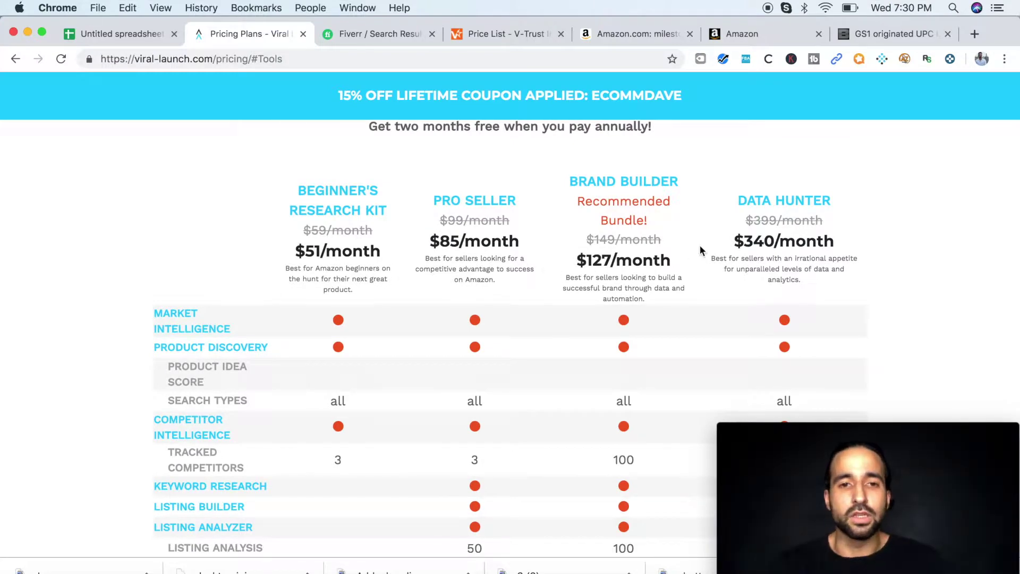
pyautogui.scroll(2, 492, 257)
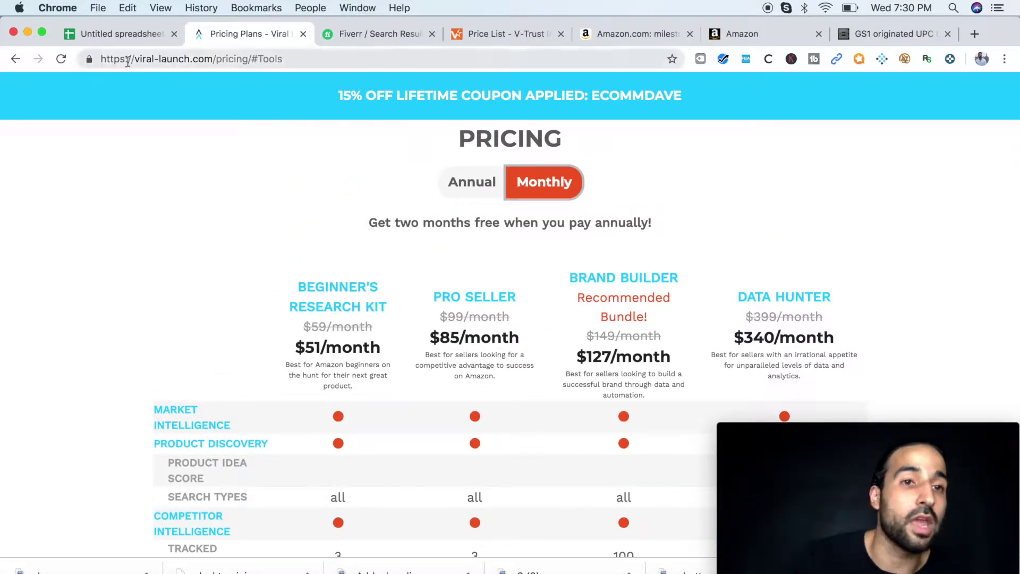
pyautogui.click(123, 32)
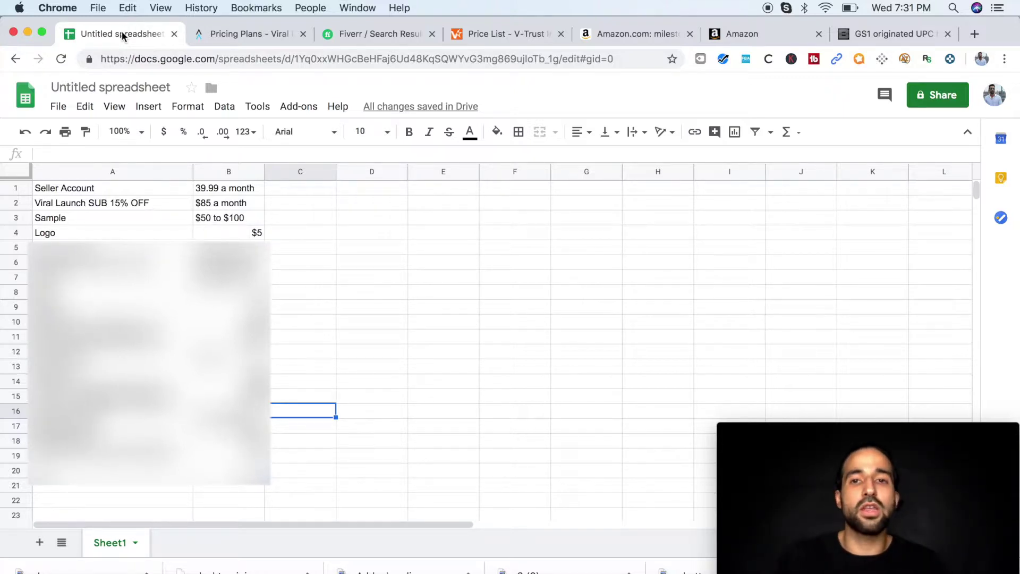
# Browse Fiverr logo gigs starting at $5, then return to the startup-cost spreadsheet
pyautogui.click(370, 36)
pyautogui.scroll(3, 176, 169)
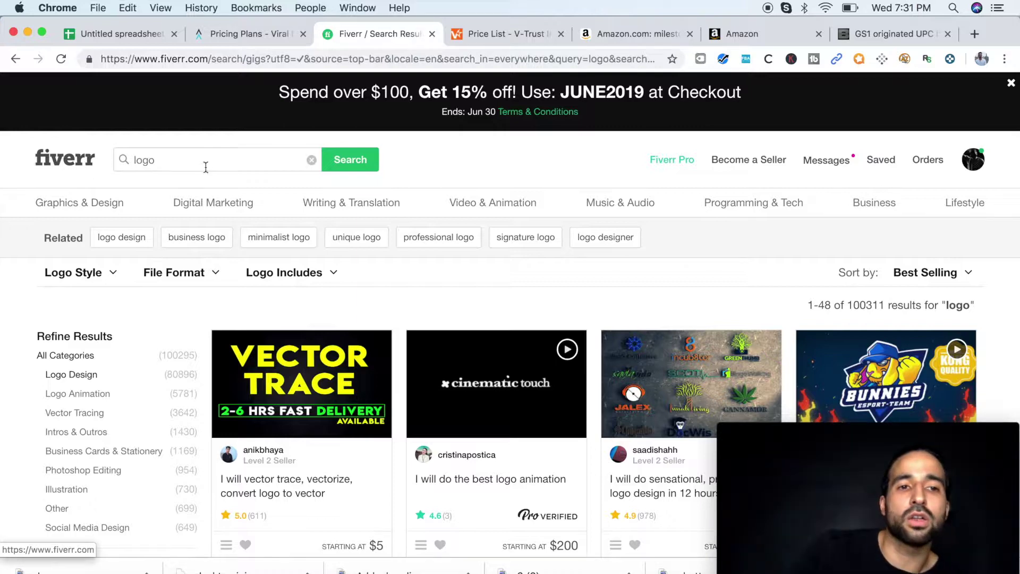
pyautogui.scroll(-2, 231, 308)
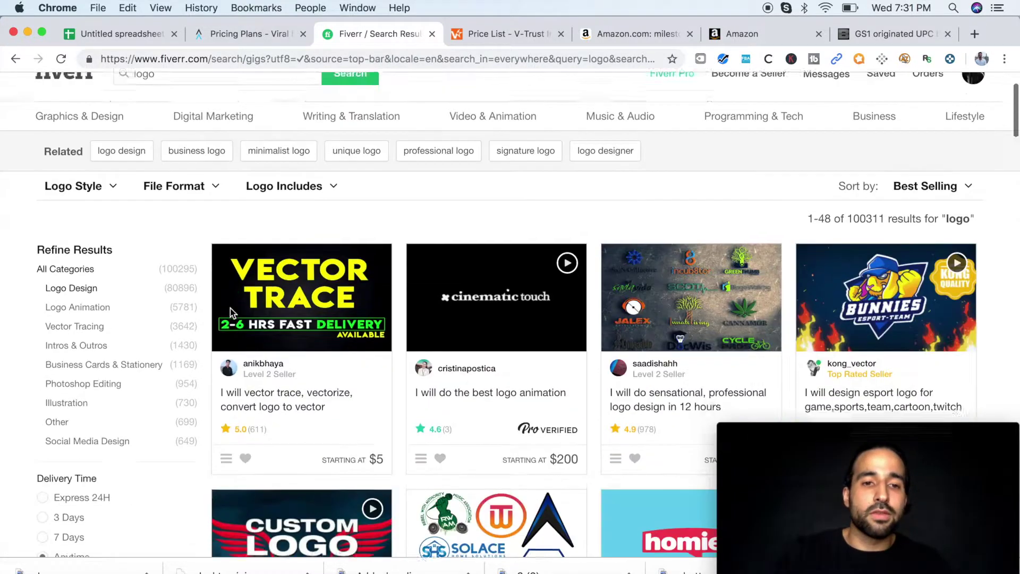
pyautogui.scroll(-2, 231, 308)
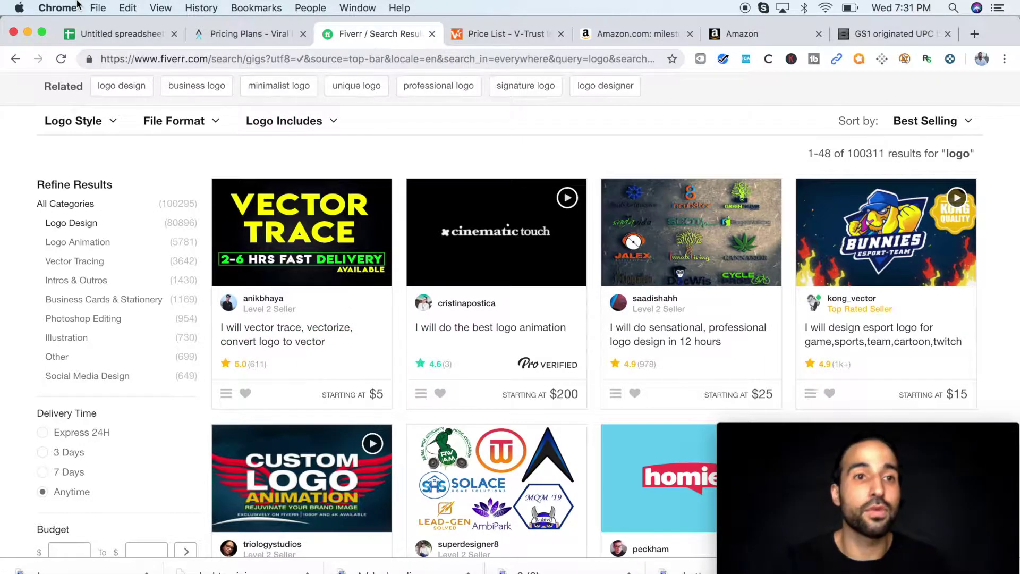
pyautogui.click(115, 33)
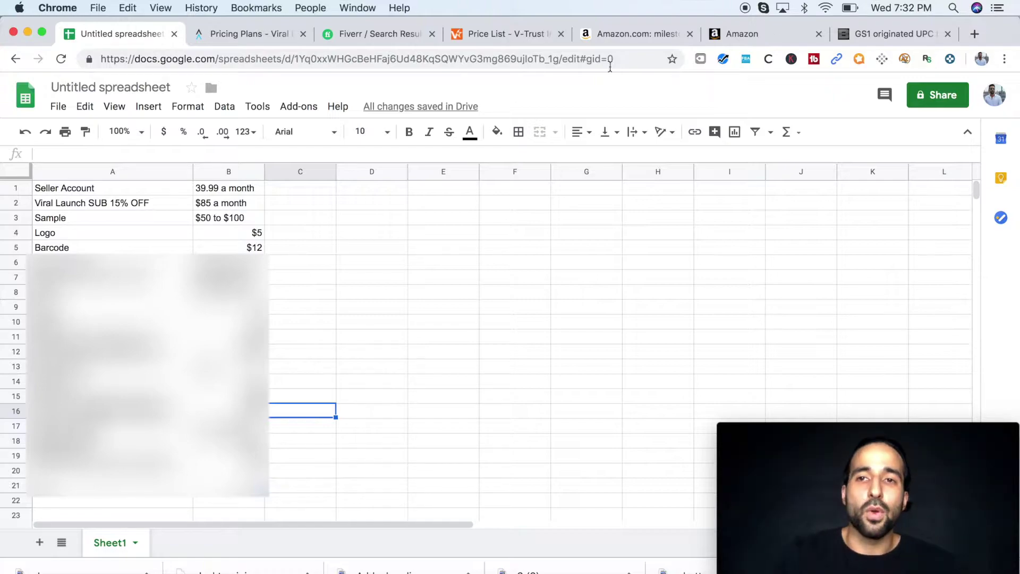
# Check the Nationwide Barcode UPC/EAN price table ($12.00 per code), then return to the spreadsheet
pyautogui.click(886, 36)
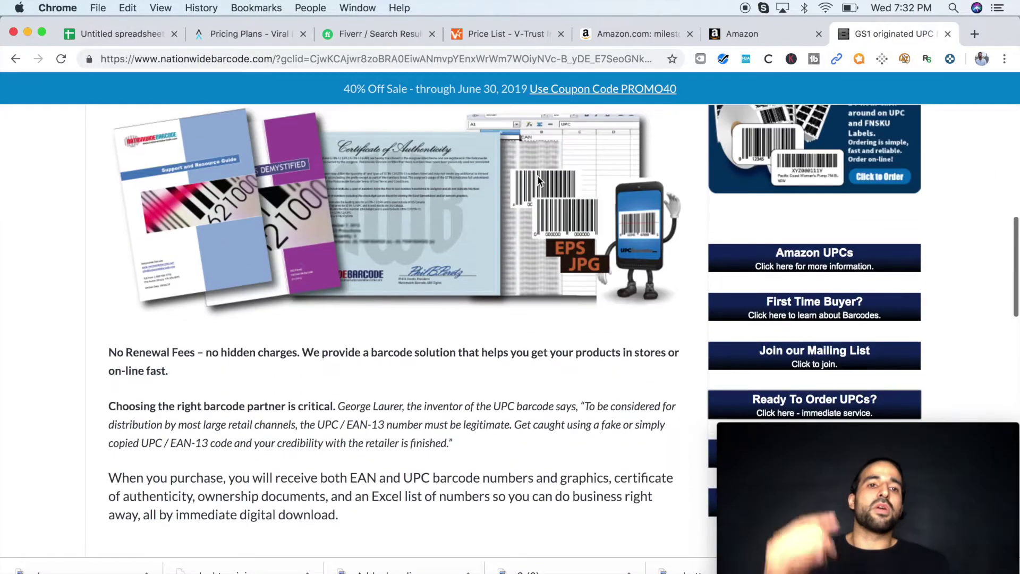
pyautogui.scroll(-5, 345, 262)
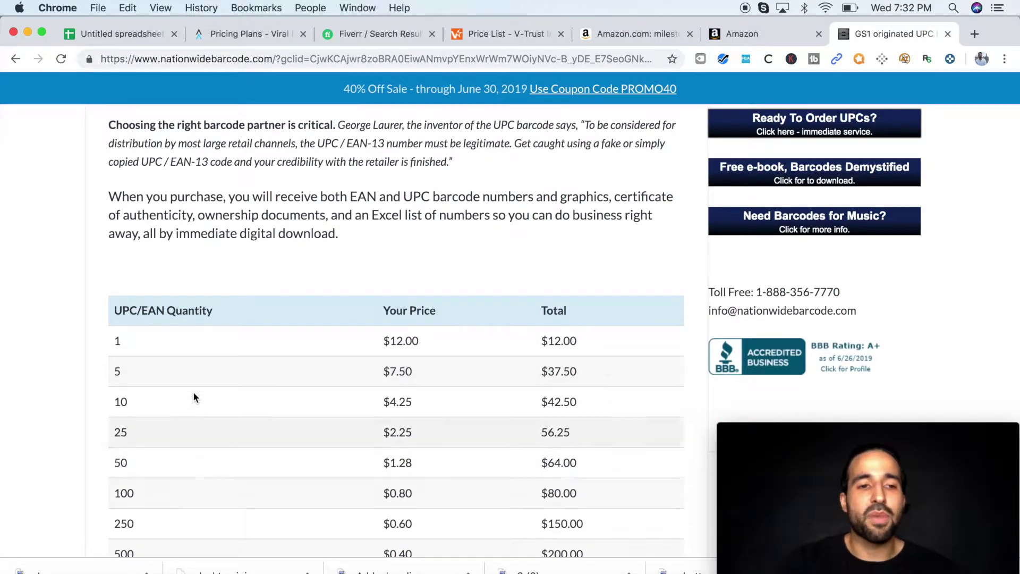
pyautogui.scroll(-1, 160, 401)
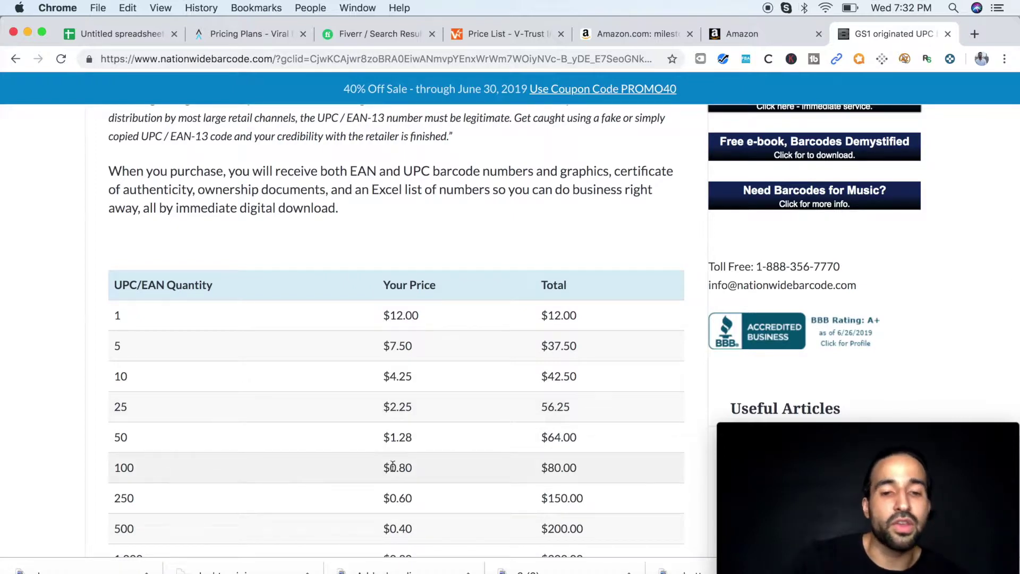
pyautogui.scroll(8, 423, 466)
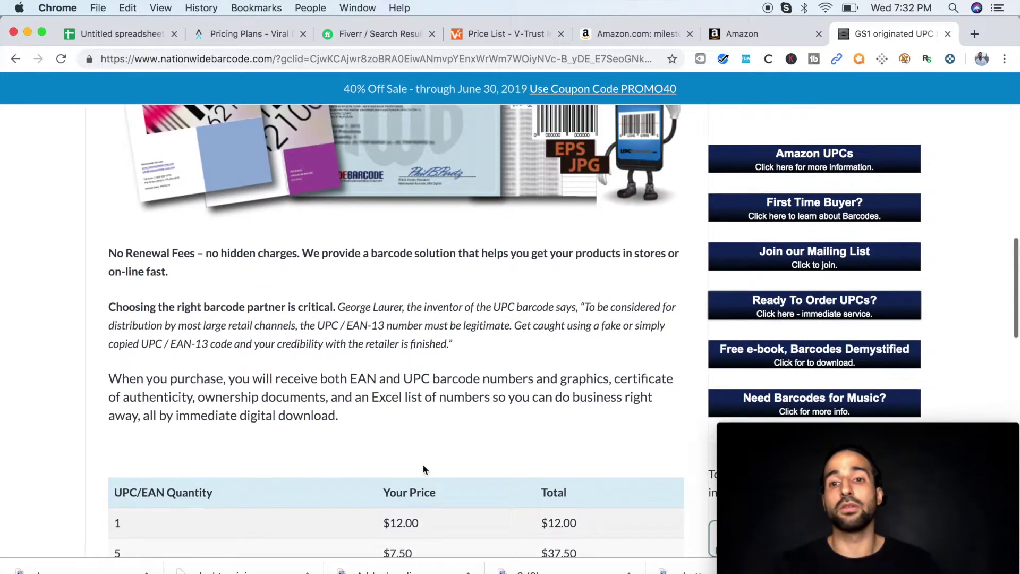
pyautogui.scroll(3, 423, 470)
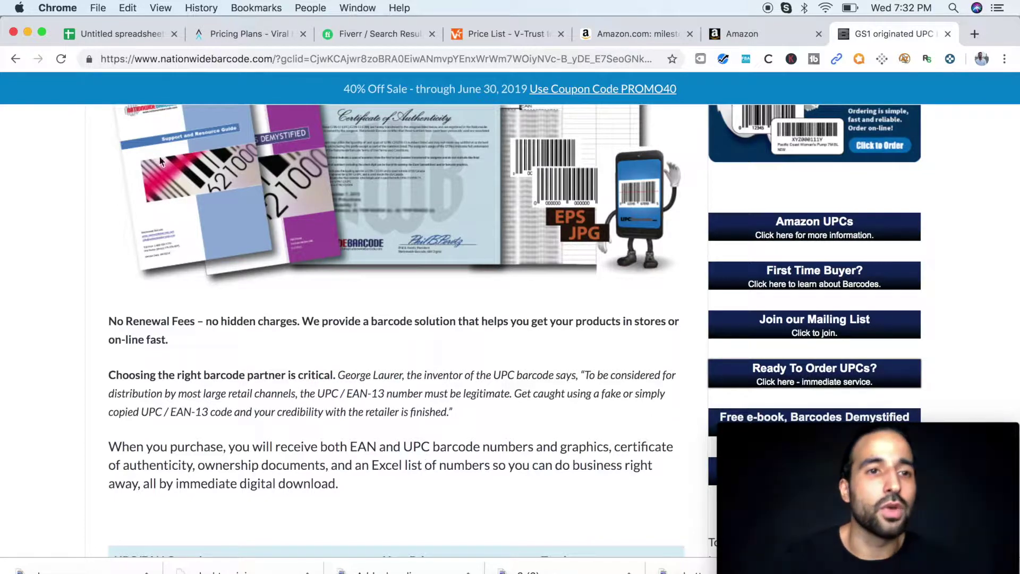
pyautogui.click(114, 34)
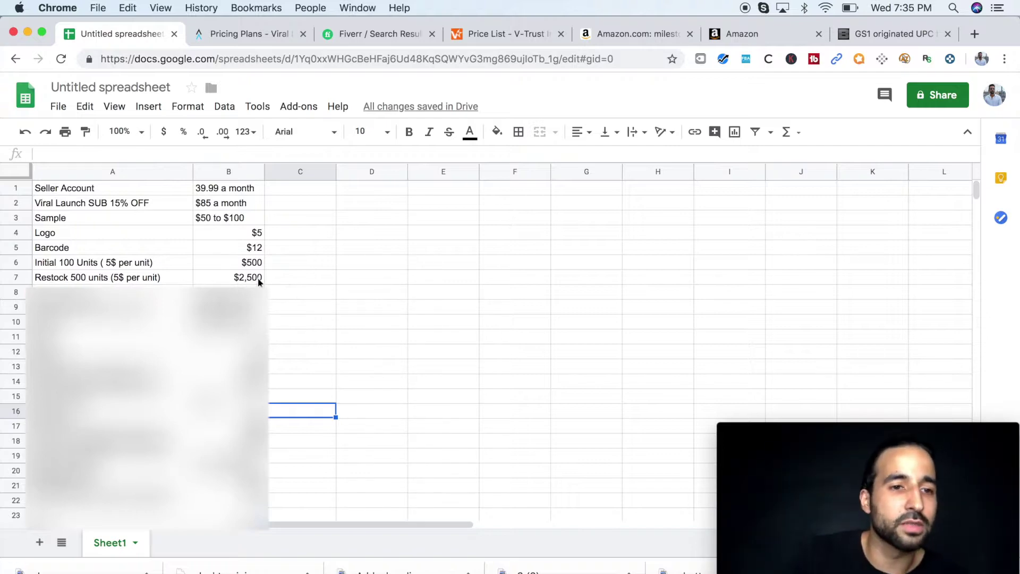
# Select the 'Add upc label' cost entry in the spreadsheet
pyautogui.click(112, 290)
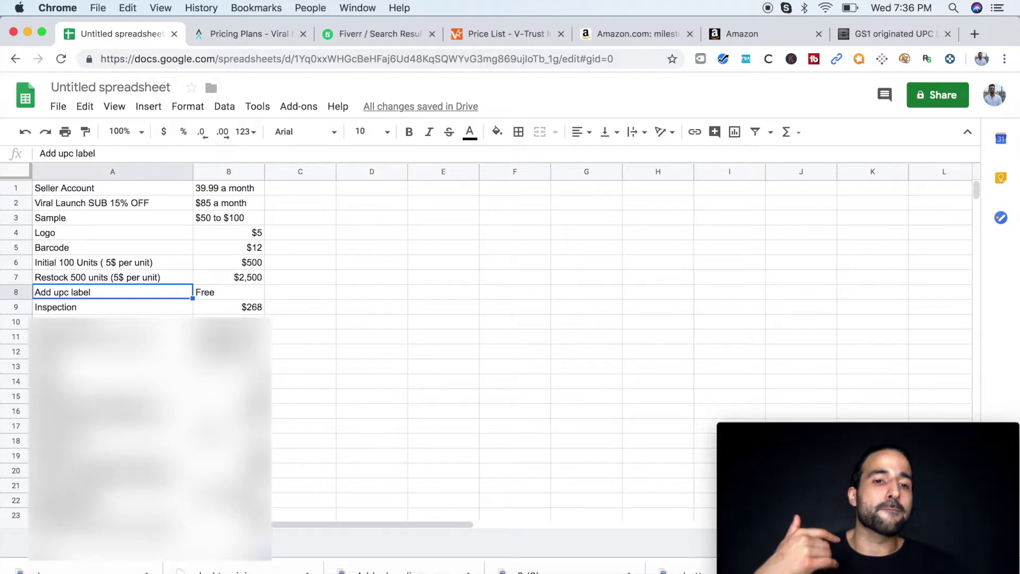
# Select the 'Inspection' cost entry at $268
pyautogui.click(104, 307)
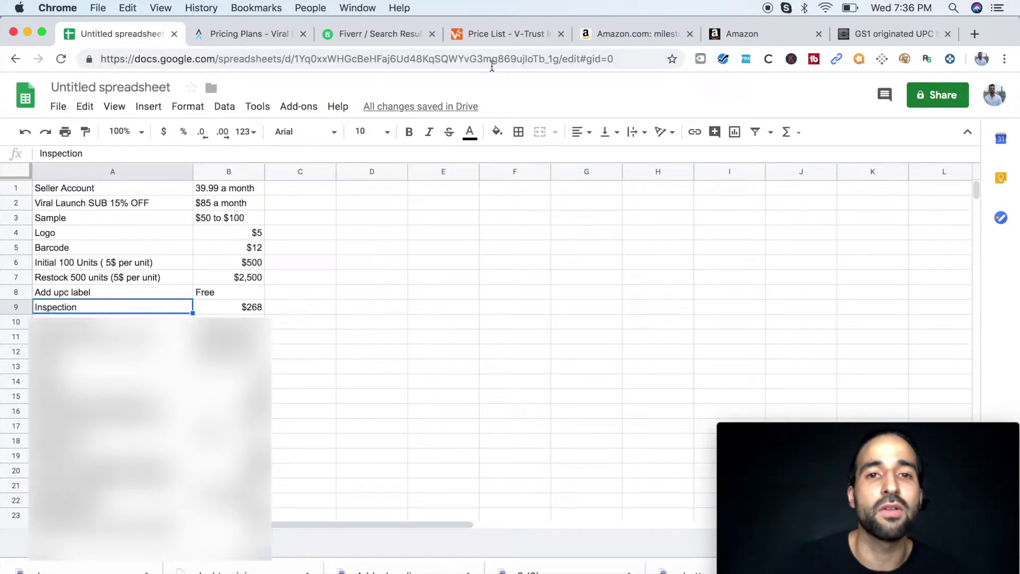
pyautogui.click(505, 37)
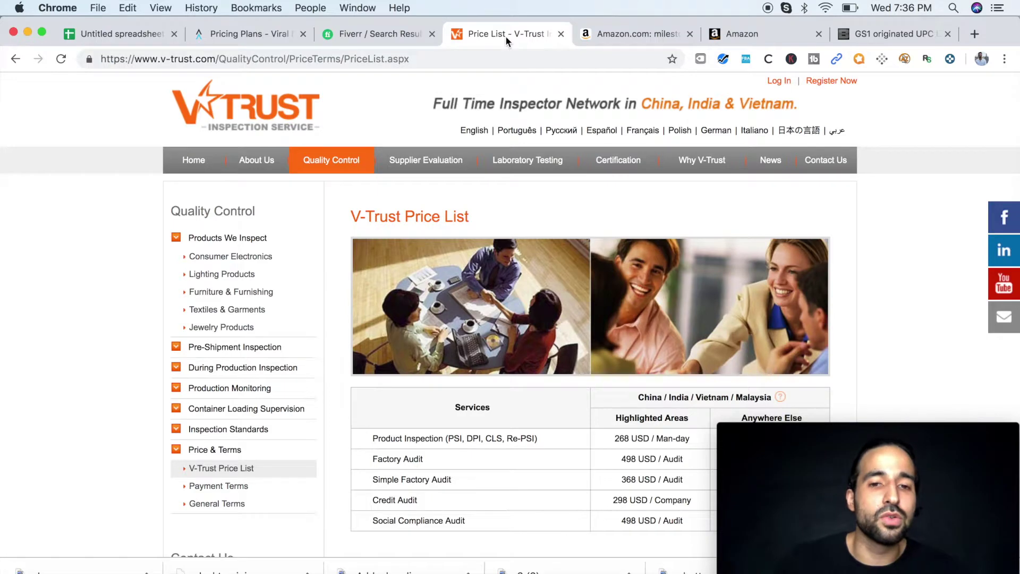
pyautogui.scroll(-4, 505, 423)
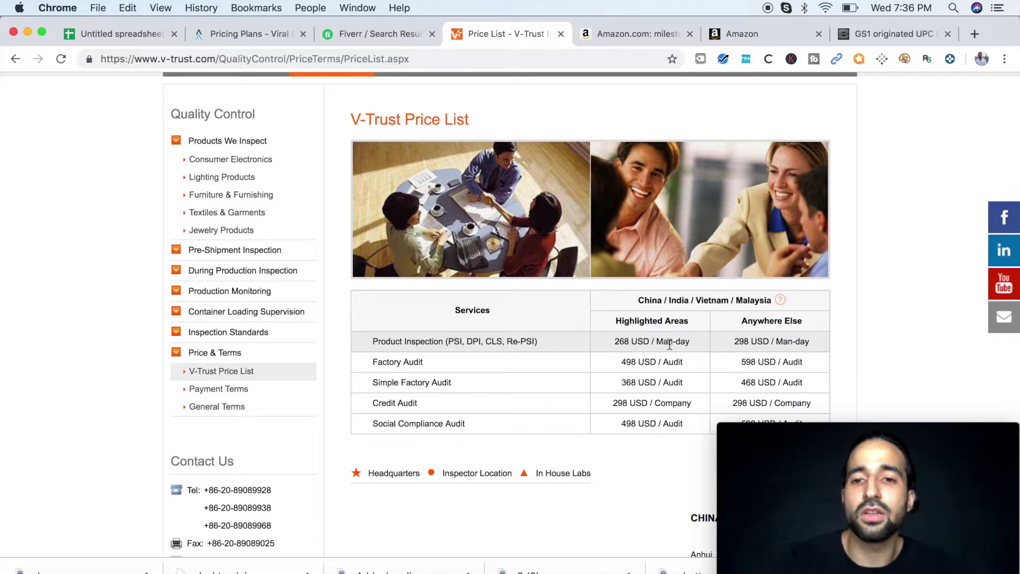
pyautogui.scroll(4, 575, 333)
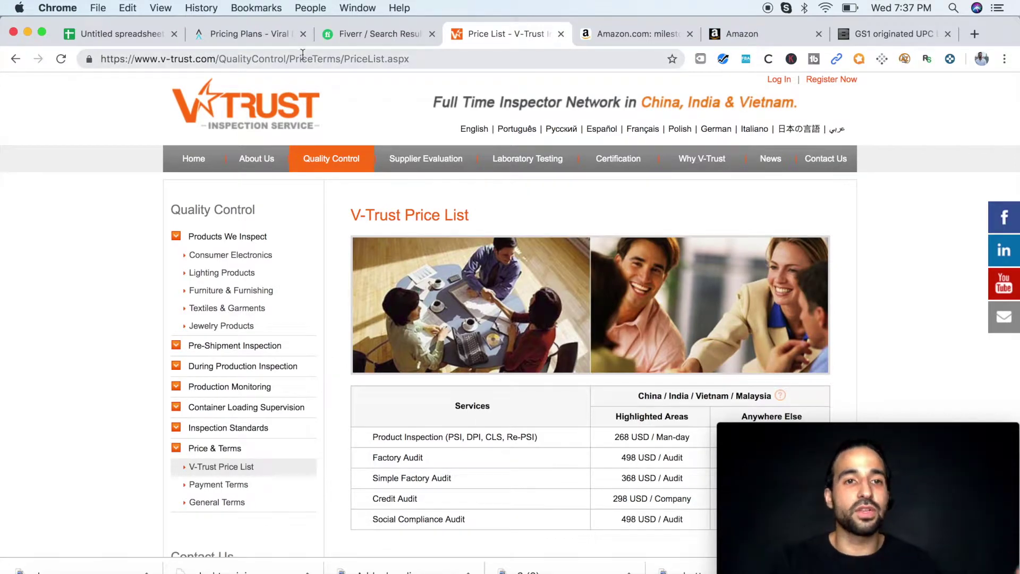
pyautogui.click(117, 36)
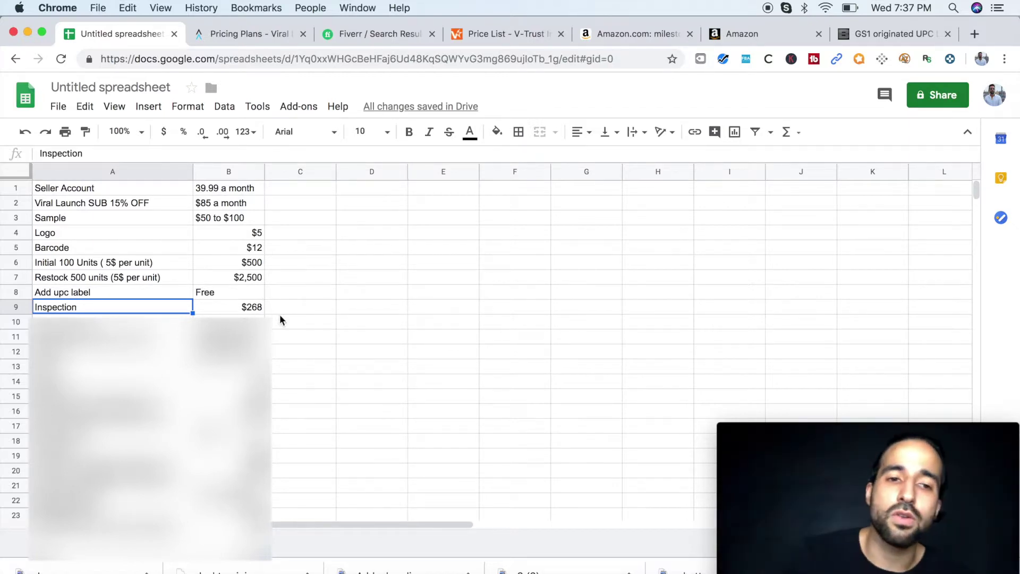
pyautogui.click(302, 307)
# Review the air-shipping costs ($260 for 100, $1,300 for 500) and product pictures at $10 to $547
pyautogui.click(305, 326)
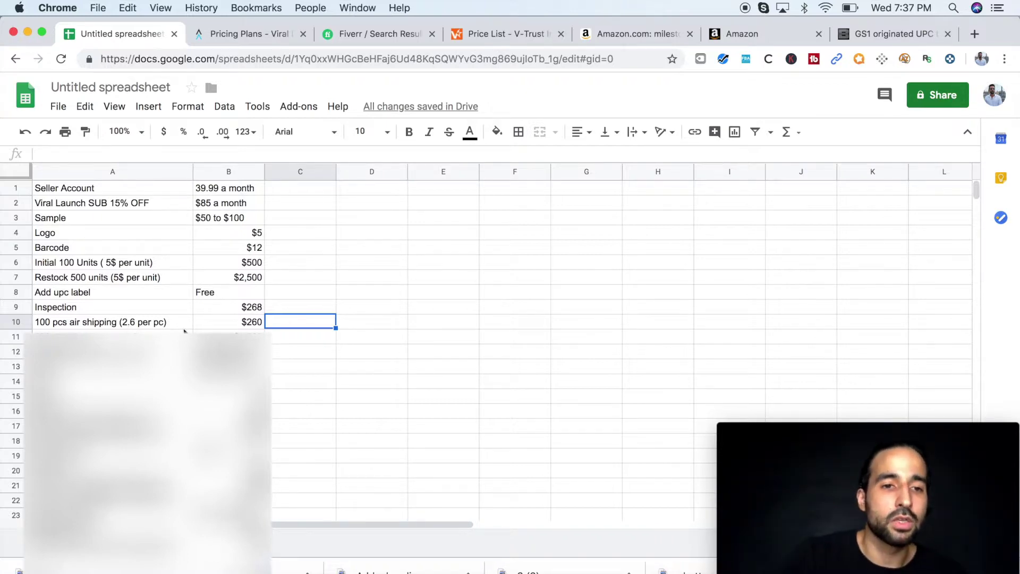
pyautogui.click(219, 326)
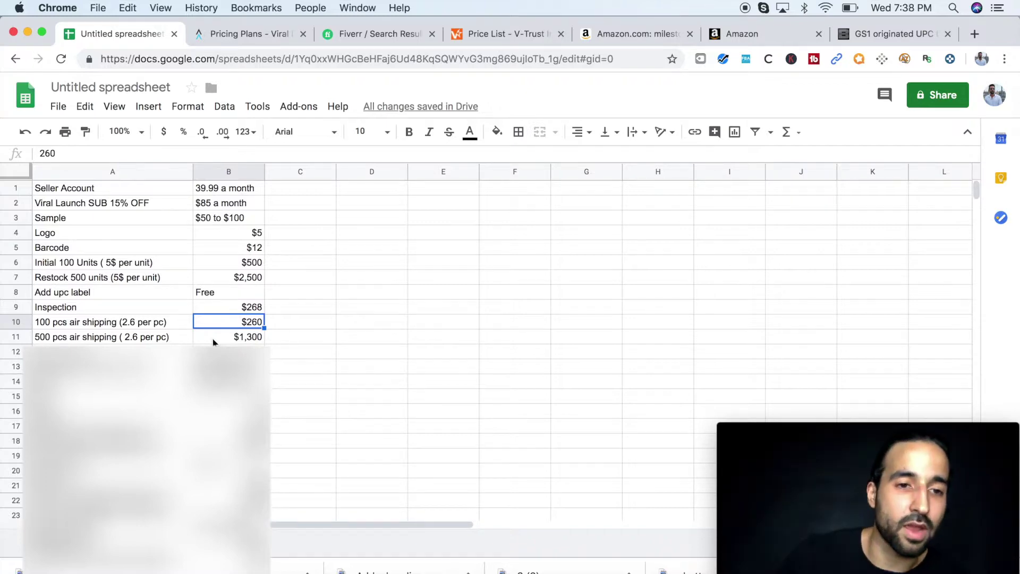
pyautogui.click(214, 340)
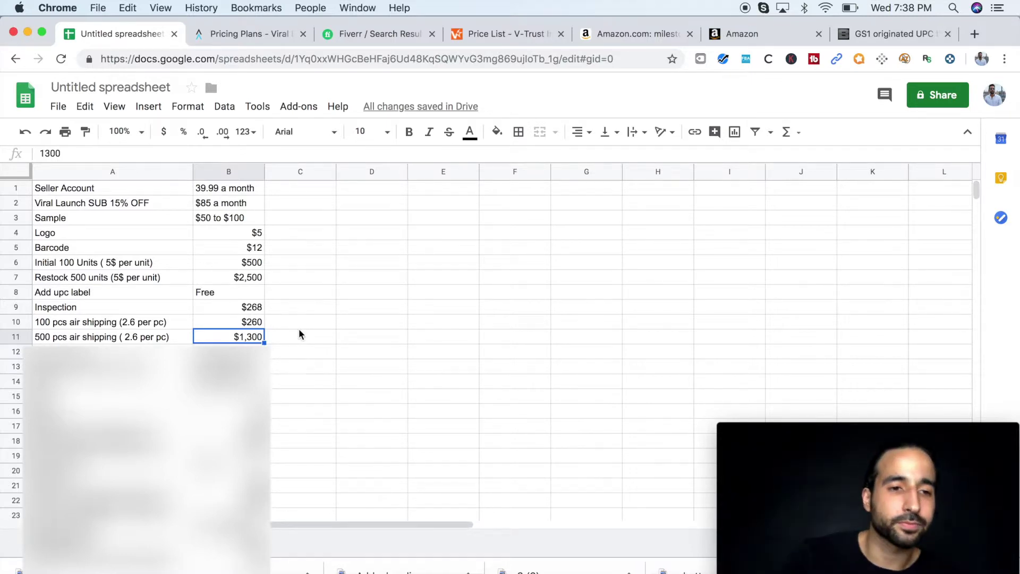
pyautogui.click(255, 352)
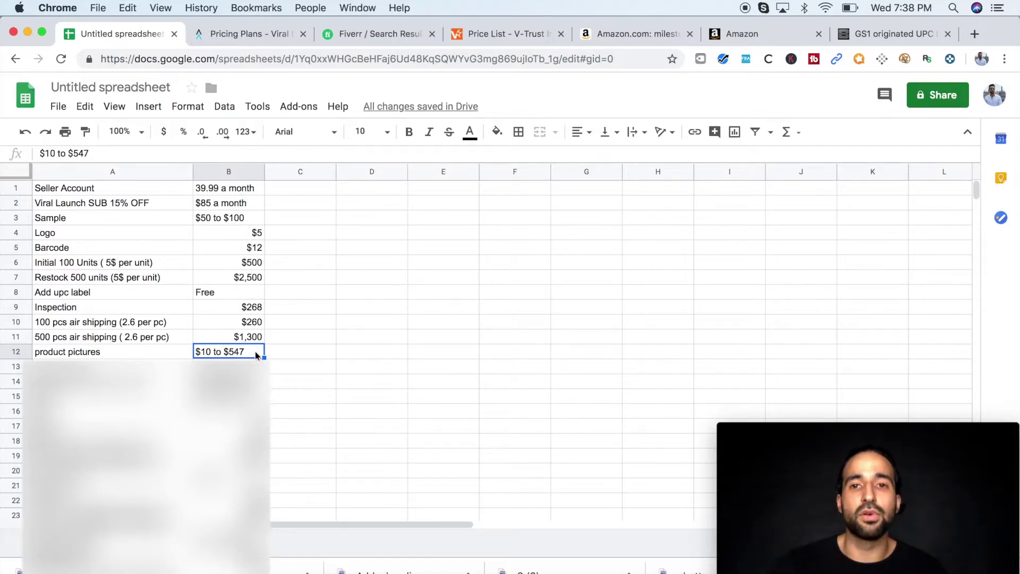
pyautogui.click(362, 35)
# Search Fiverr for 'product picture' and browse the gigs starting at $5
pyautogui.scroll(3, 196, 186)
pyautogui.click(160, 160)
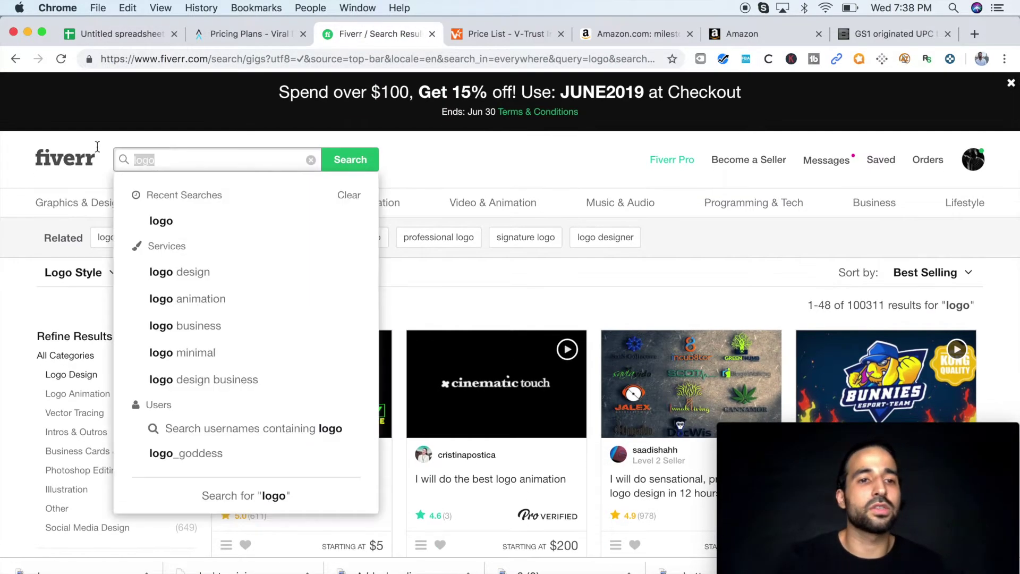
pyautogui.write('priduct')
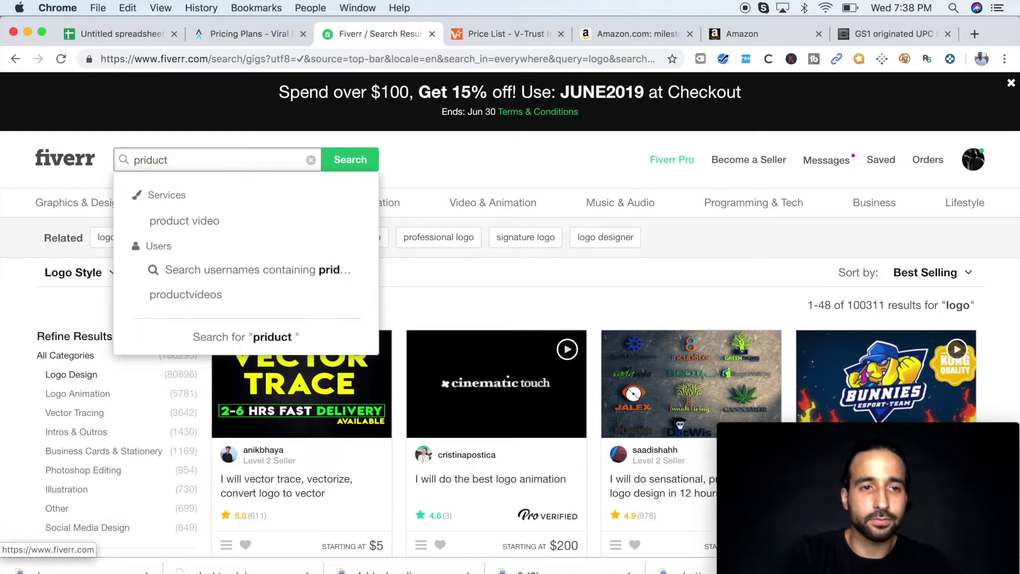
pyautogui.press('BackSpace')
pyautogui.press('BackSpace')
pyautogui.press('BackSpace')
pyautogui.press('BackSpace')
pyautogui.write('oduct oic')
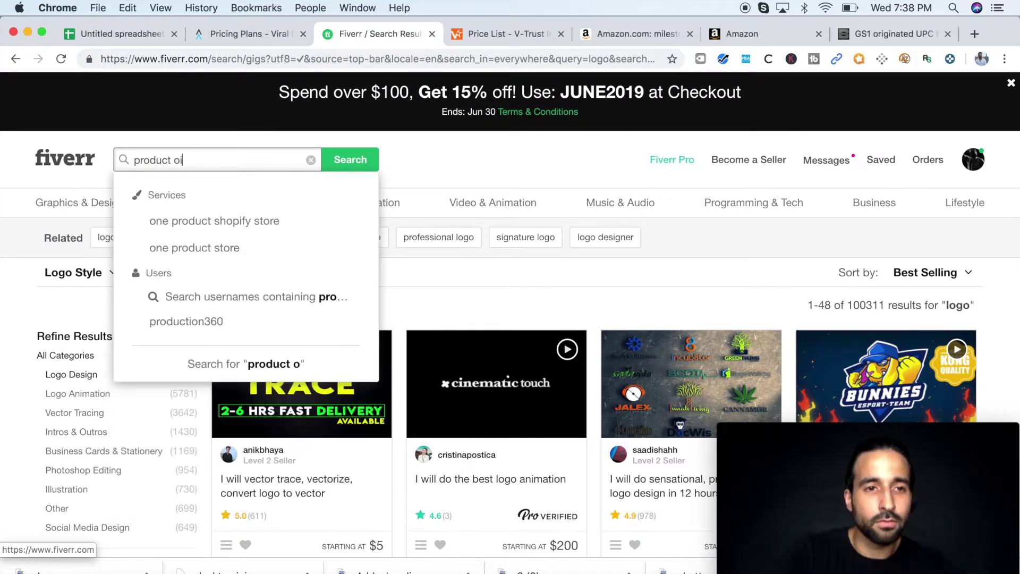
pyautogui.press('BackSpace')
pyautogui.press('BackSpace')
pyautogui.press('BackSpace')
pyautogui.write('pictur')
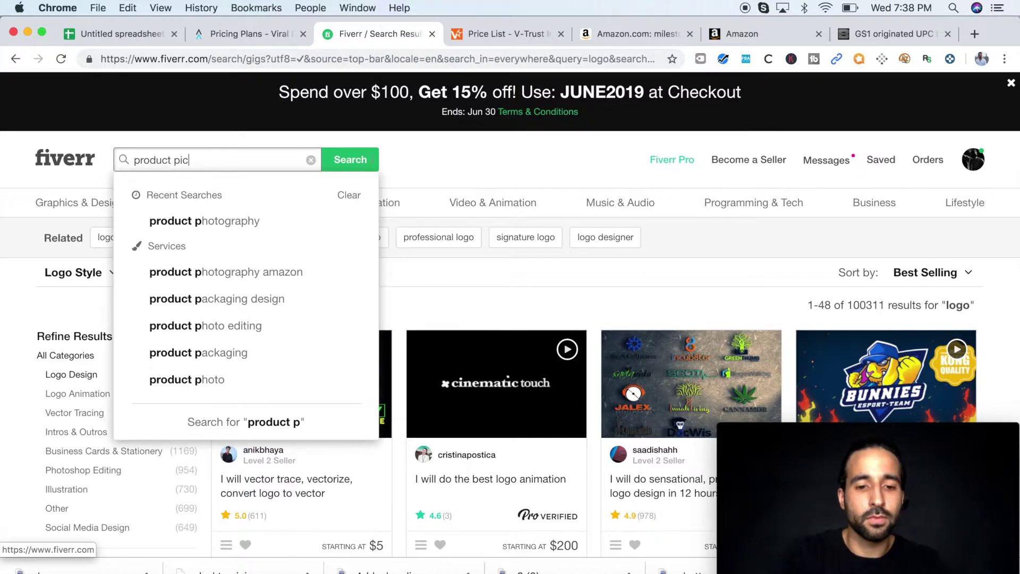
pyautogui.write('e')
pyautogui.press('Return')
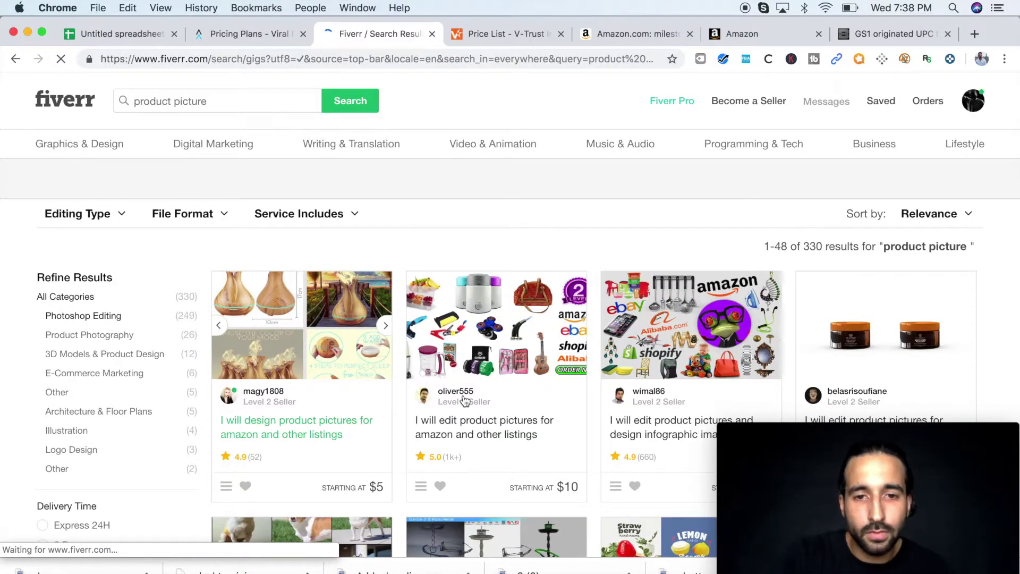
pyautogui.scroll(-2, 493, 388)
pyautogui.scroll(2, 518, 393)
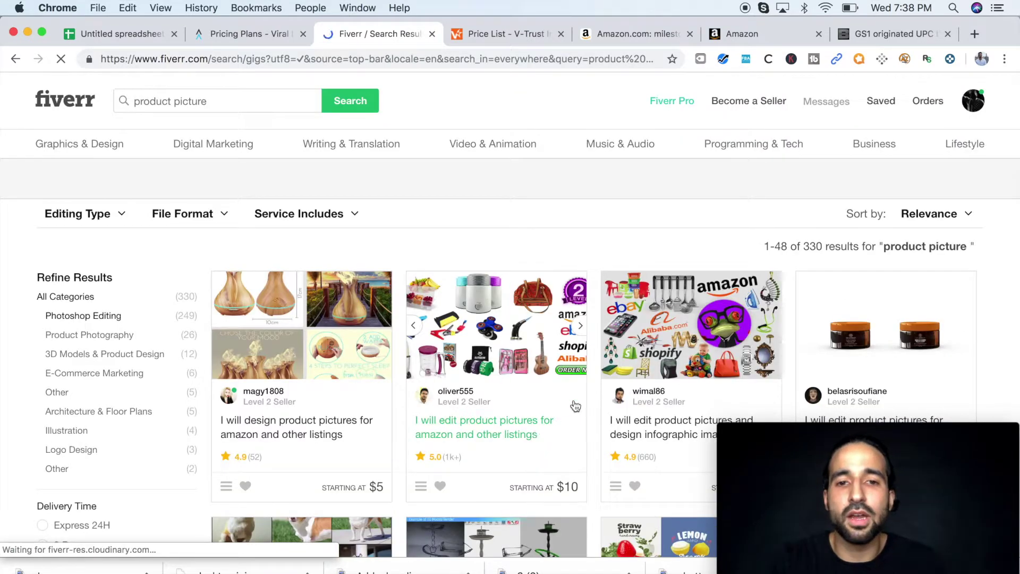
# Move between the spreadsheet and the Viral Launch pricing page, ending on Viral Launch
pyautogui.click(242, 40)
pyautogui.click(142, 35)
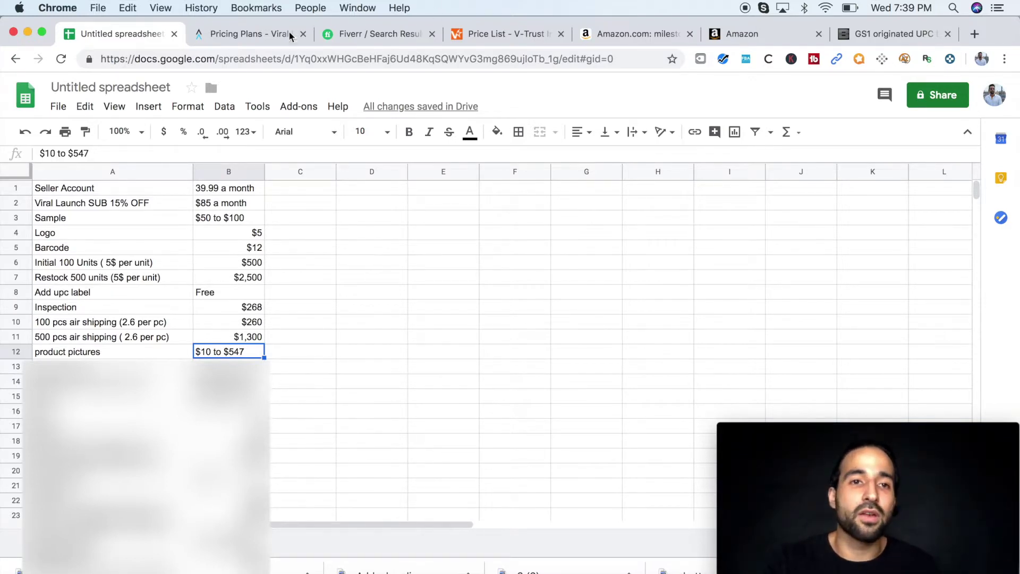
pyautogui.click(256, 35)
# Review Viral Launch's product photo package prices, then return to the spreadsheet
pyautogui.scroll(1, 624, 295)
pyautogui.scroll(6, 623, 294)
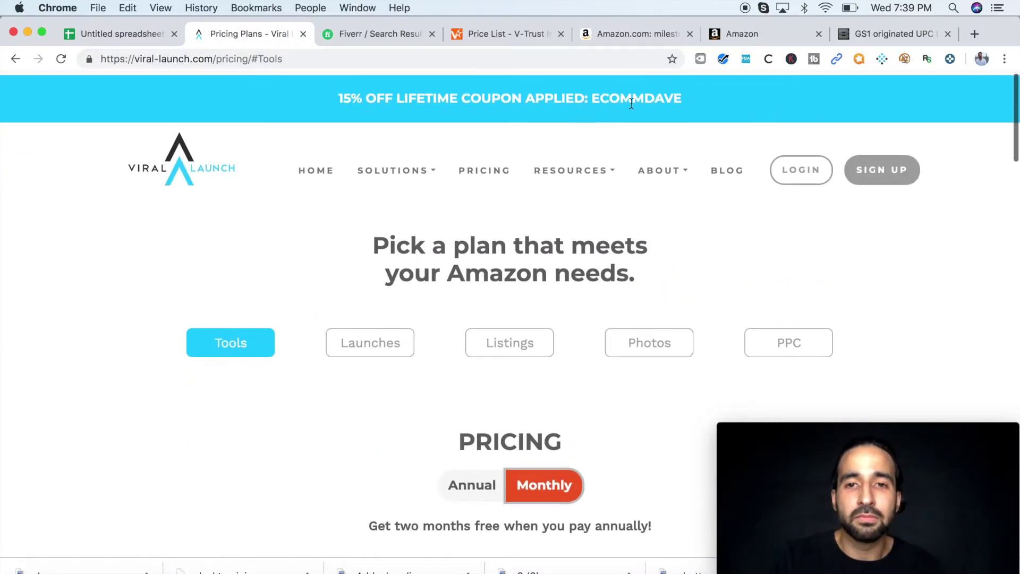
pyautogui.click(635, 344)
pyautogui.scroll(-1, 562, 361)
pyautogui.scroll(-3, 562, 361)
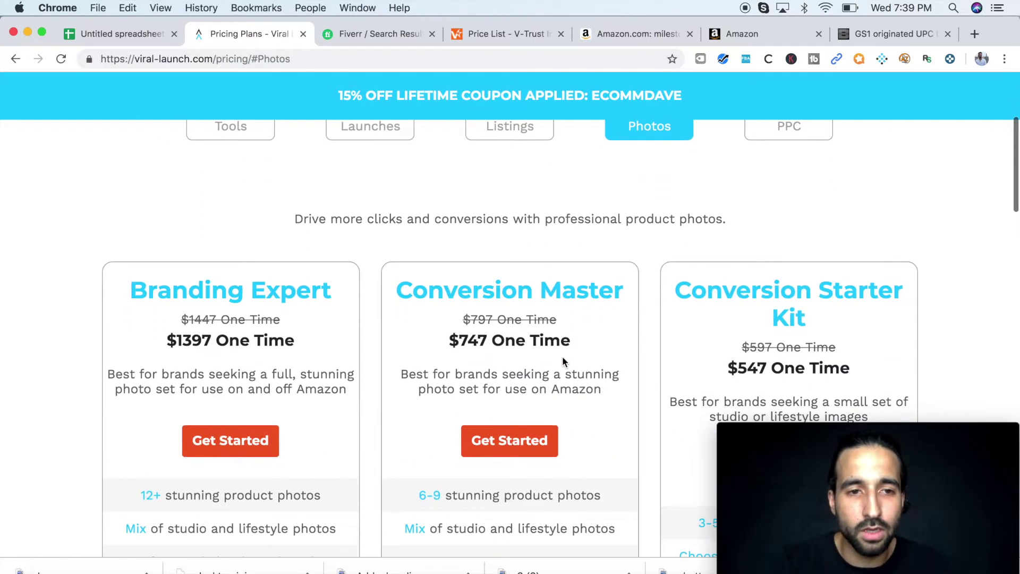
pyautogui.scroll(1, 562, 357)
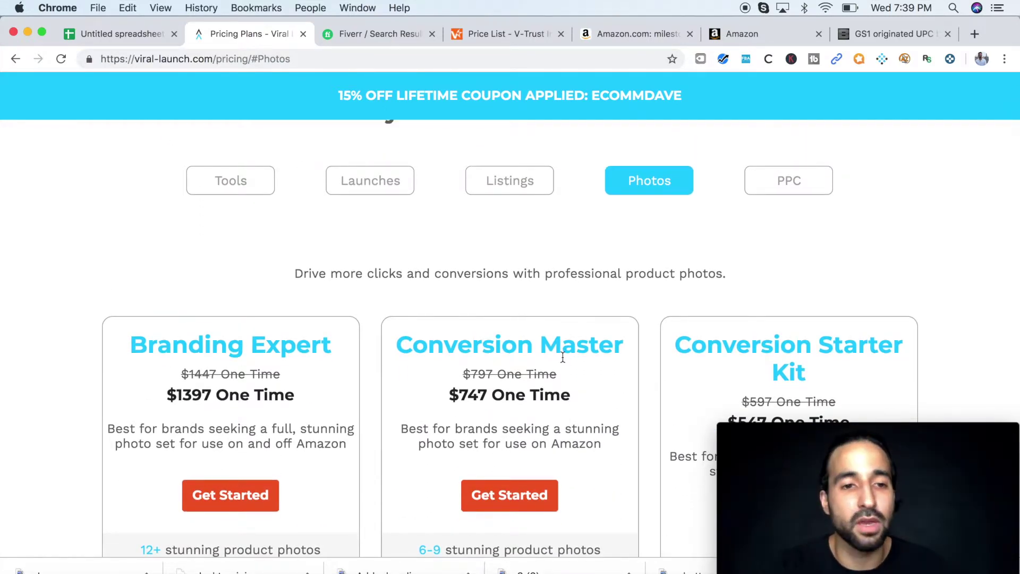
pyautogui.scroll(-3, 531, 345)
pyautogui.scroll(-1, 794, 268)
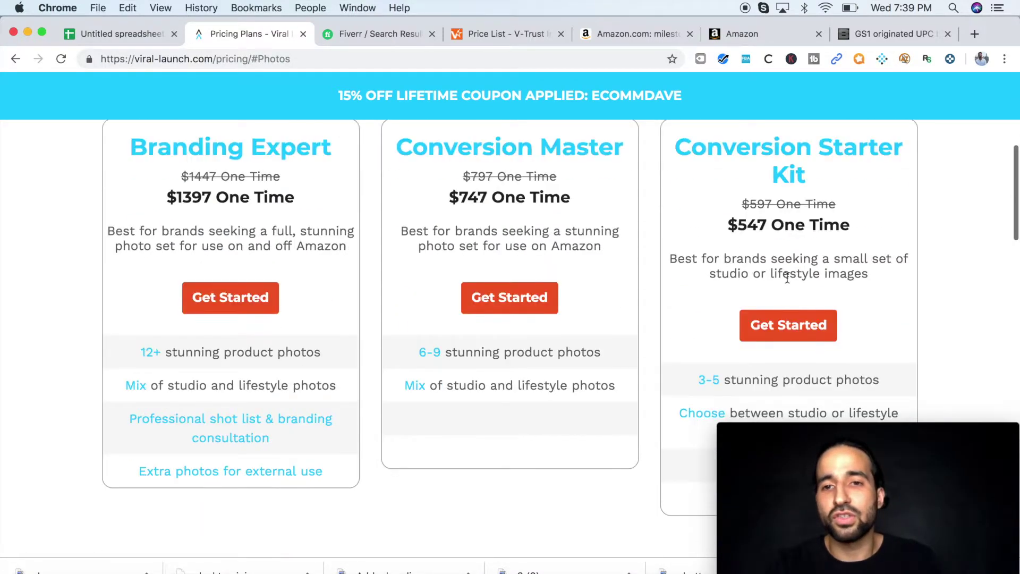
pyautogui.scroll(-2, 789, 275)
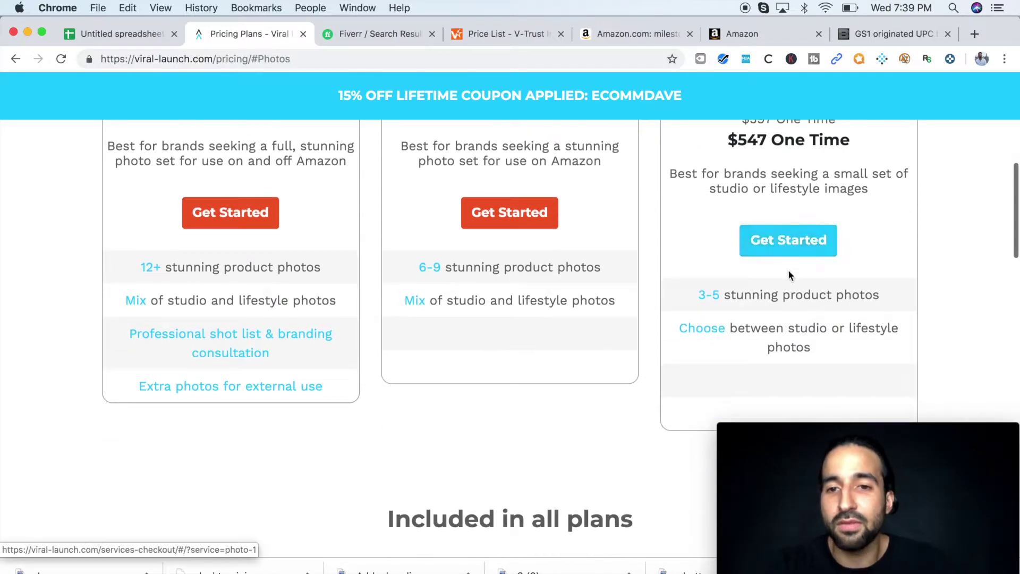
pyautogui.scroll(1, 782, 321)
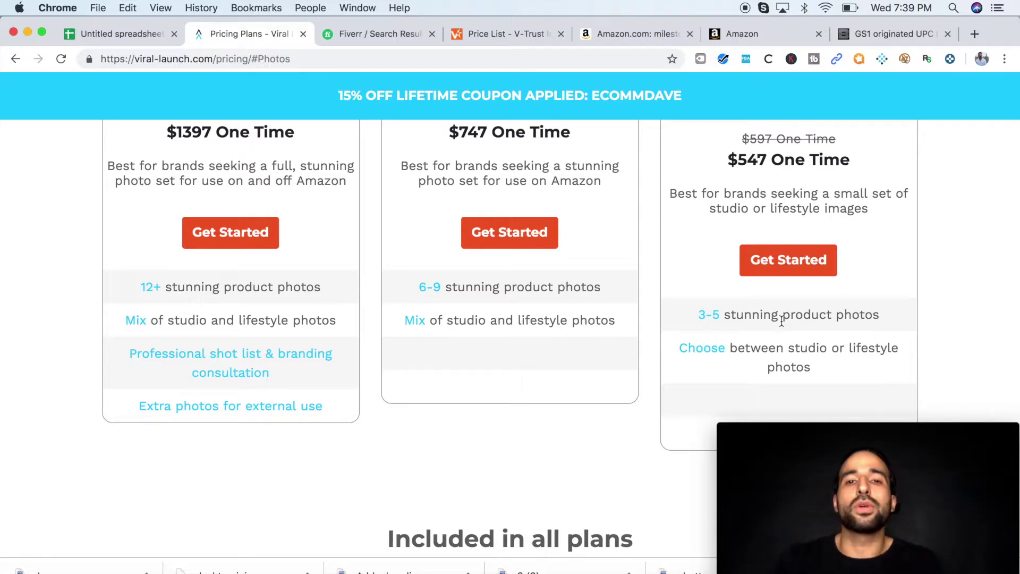
pyautogui.scroll(10, 666, 411)
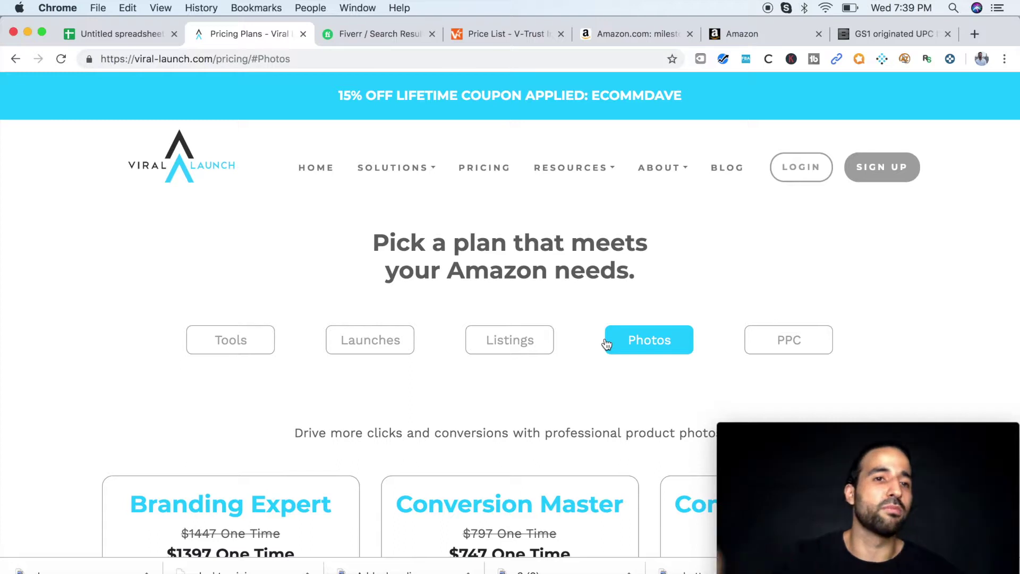
pyautogui.click(123, 34)
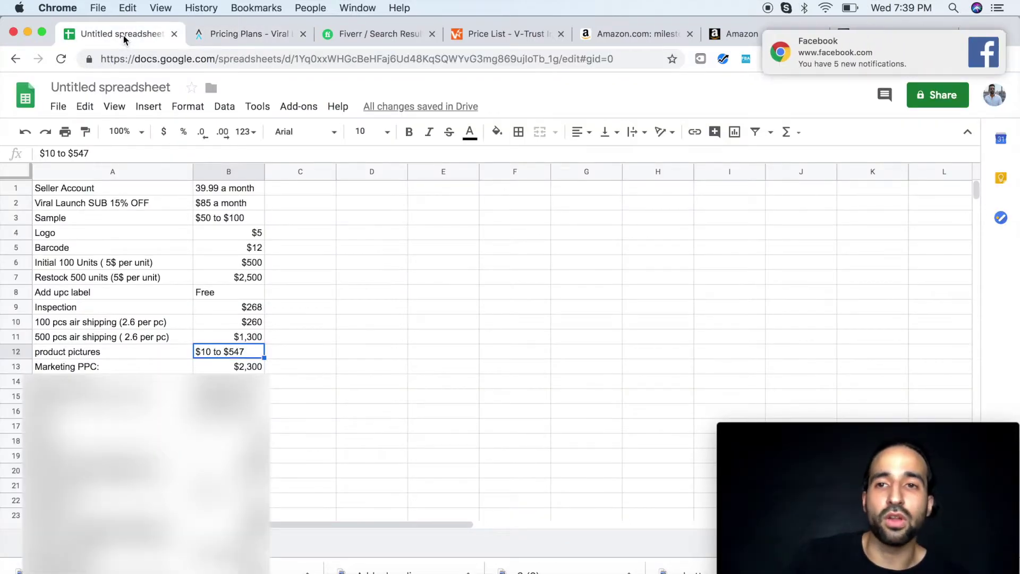
pyautogui.click(313, 366)
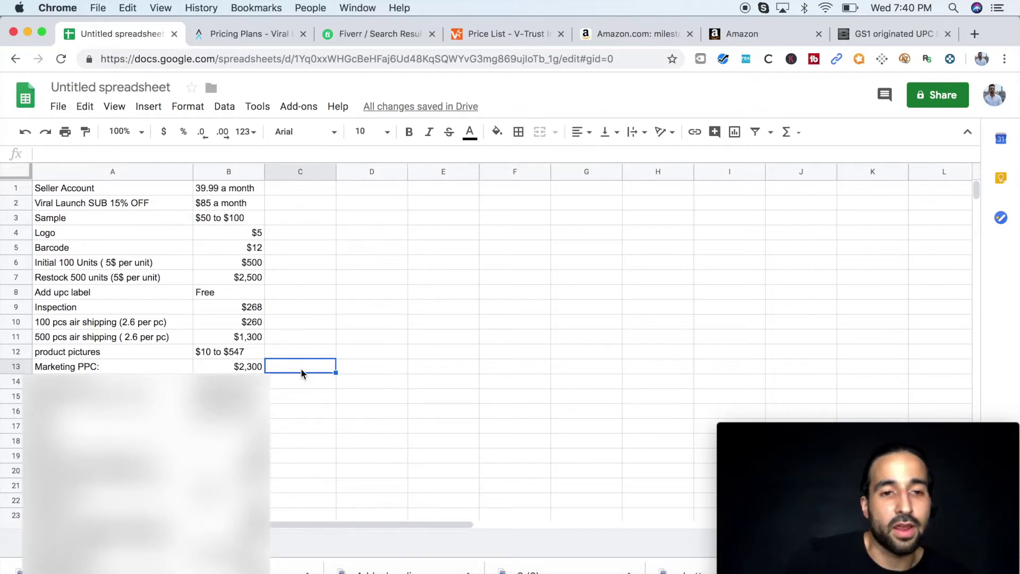
# Check the $2,300 Marketing PPC amount, then bring up Amazon's basketball search results
pyautogui.click(228, 366)
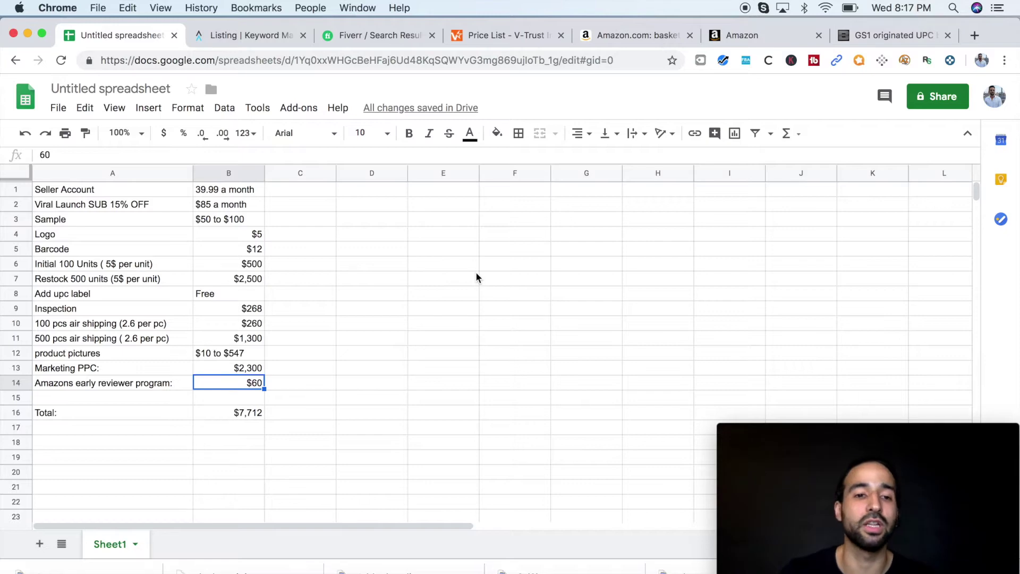
pyautogui.click(653, 35)
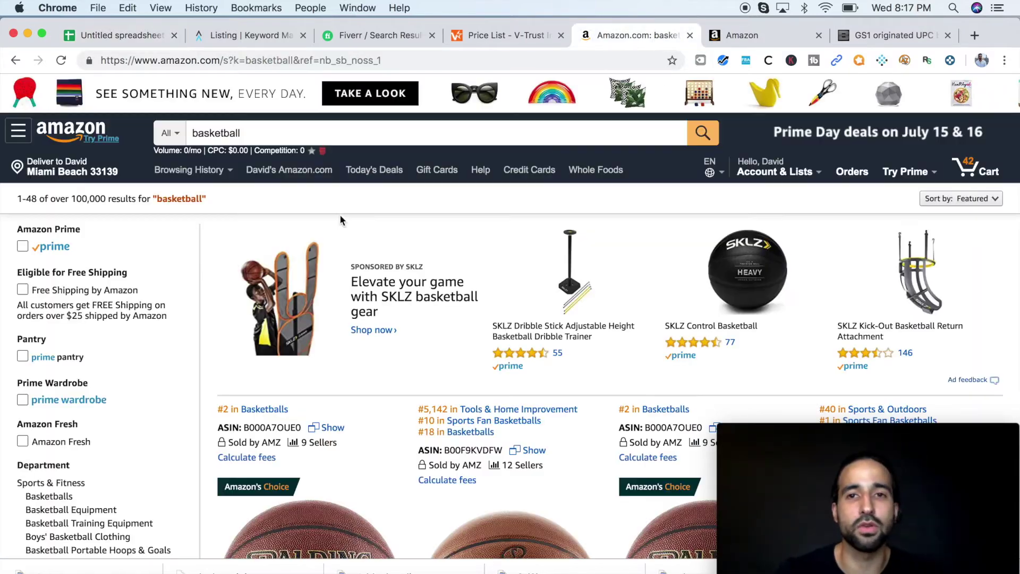
# Scroll the Amazon basketball results to the sponsored and ranked Spalding basketball listings
pyautogui.scroll(-5, 414, 330)
pyautogui.scroll(-2, 436, 357)
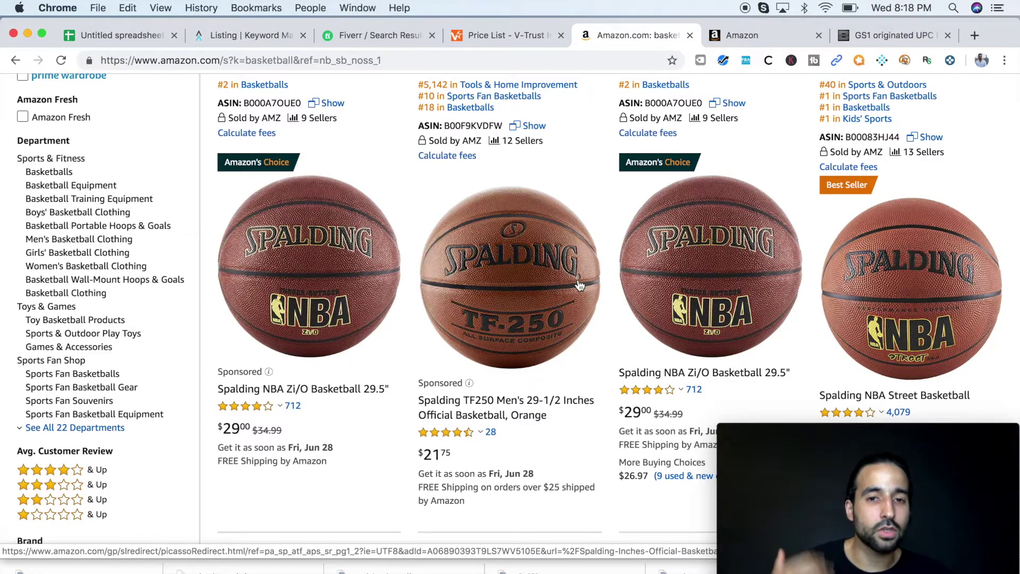
pyautogui.scroll(10, 579, 285)
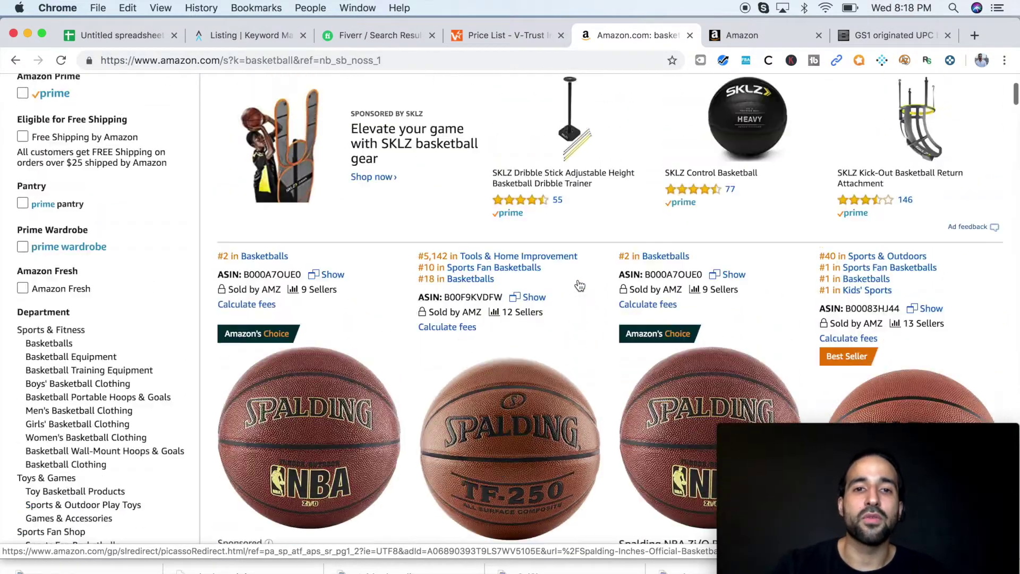
pyautogui.scroll(-10, 402, 215)
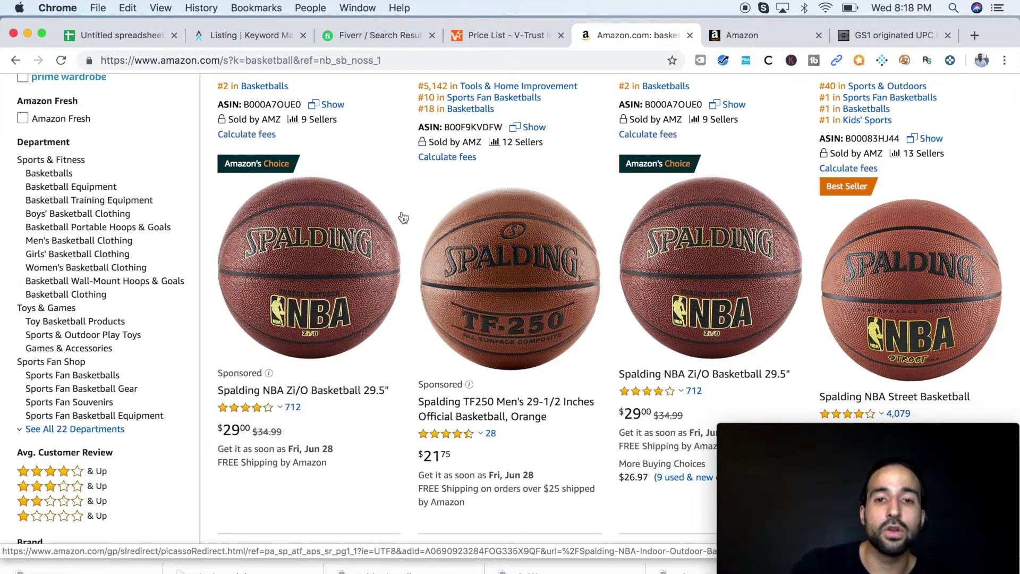
pyautogui.scroll(-2, 613, 375)
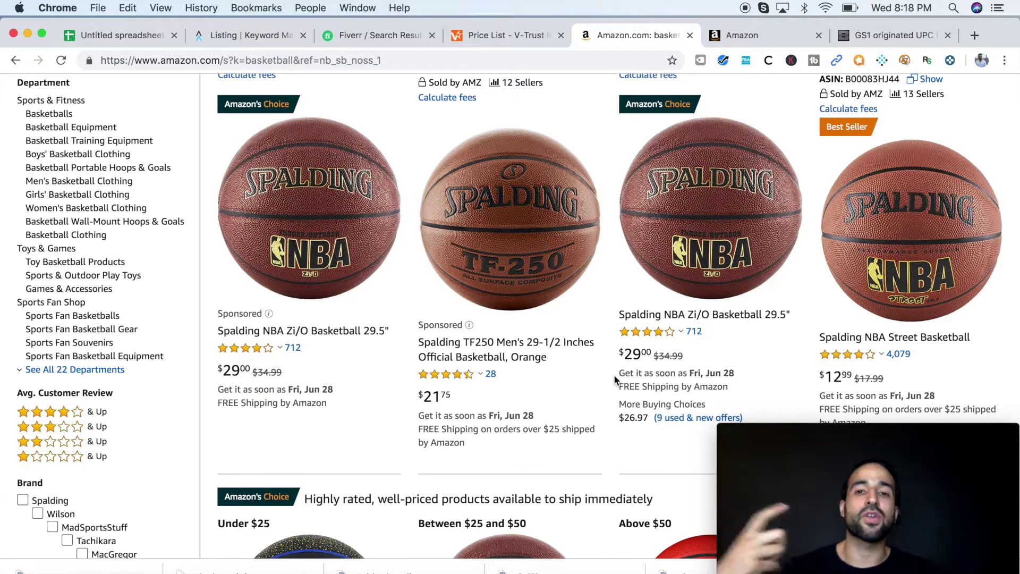
pyautogui.scroll(2, 690, 345)
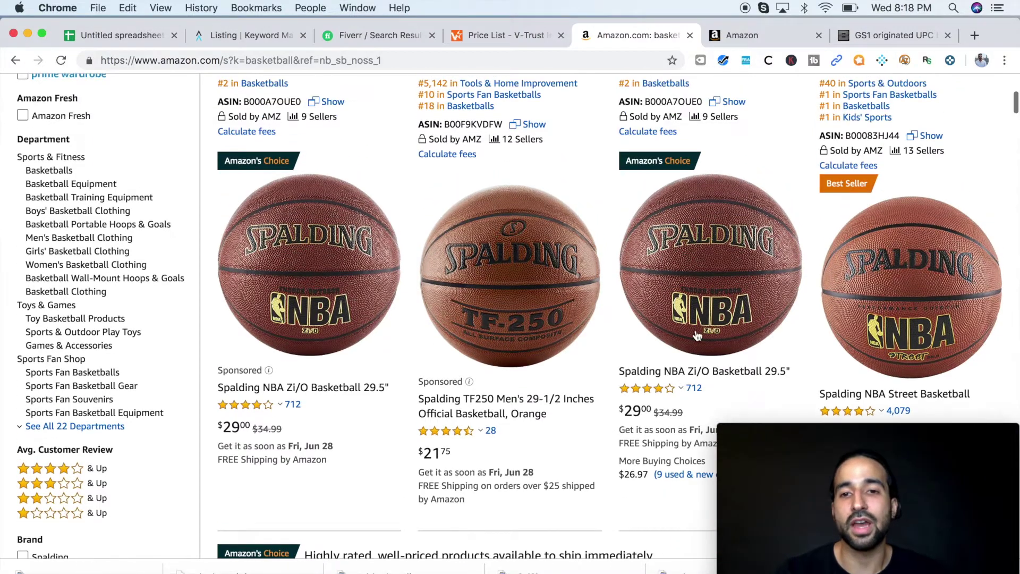
pyautogui.scroll(-2, 743, 287)
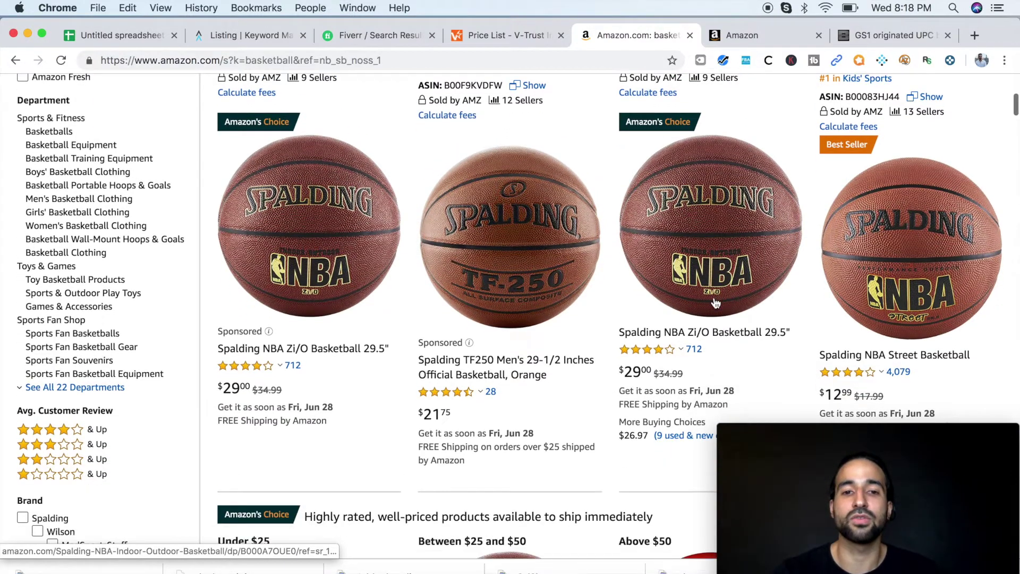
pyautogui.scroll(-3, 721, 375)
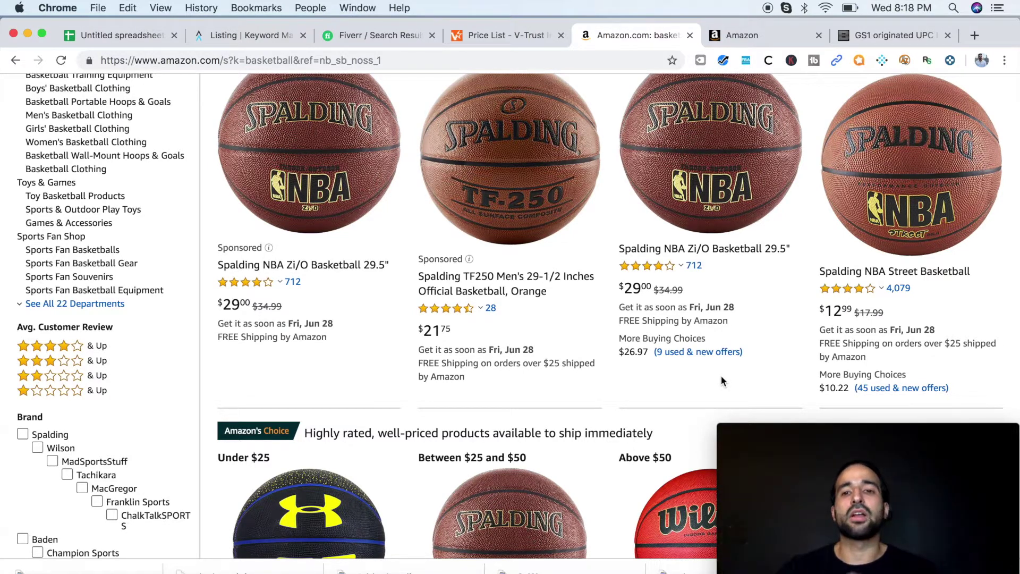
pyautogui.scroll(10, 721, 375)
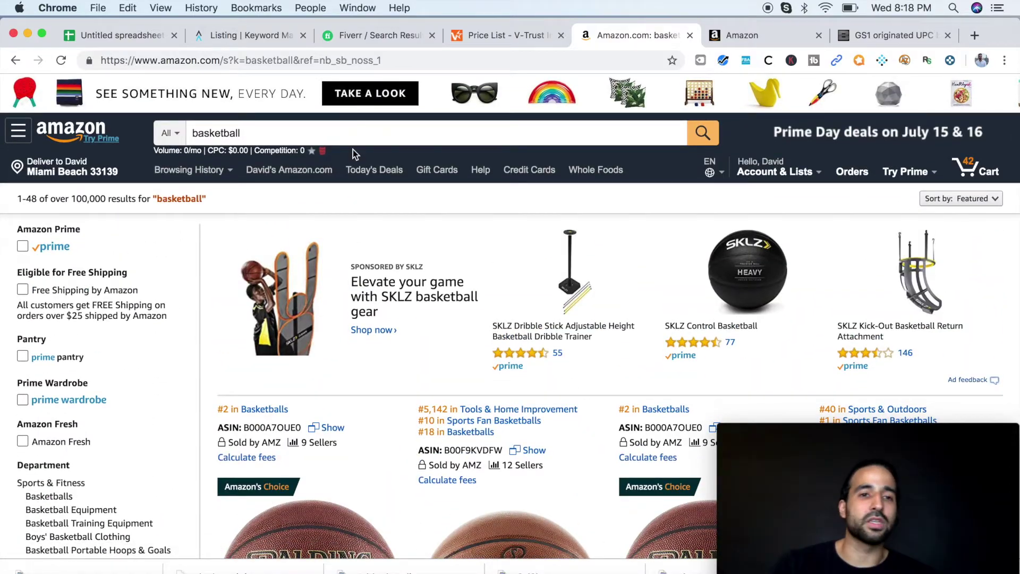
pyautogui.scroll(-4, 430, 301)
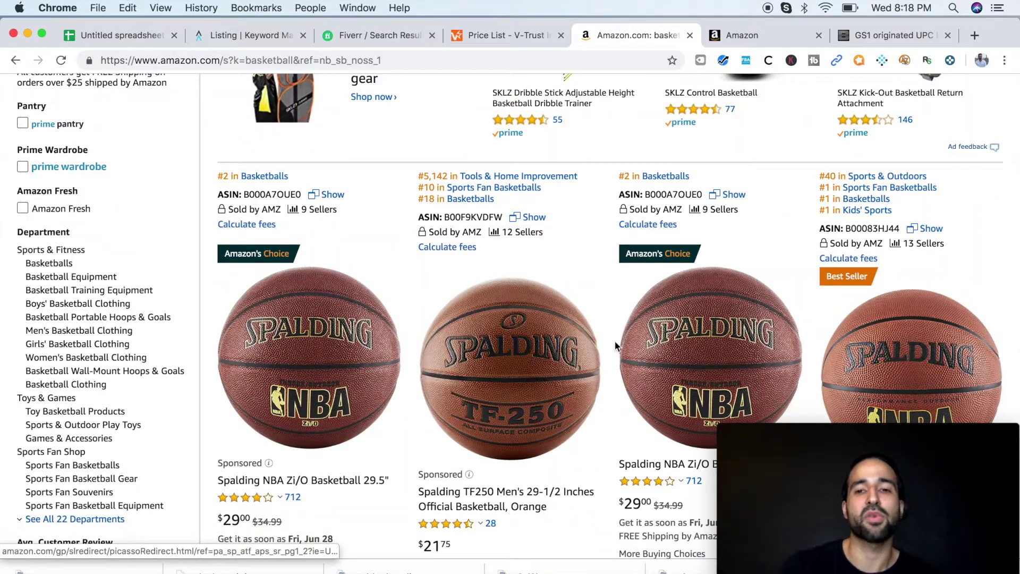
pyautogui.scroll(-4, 614, 340)
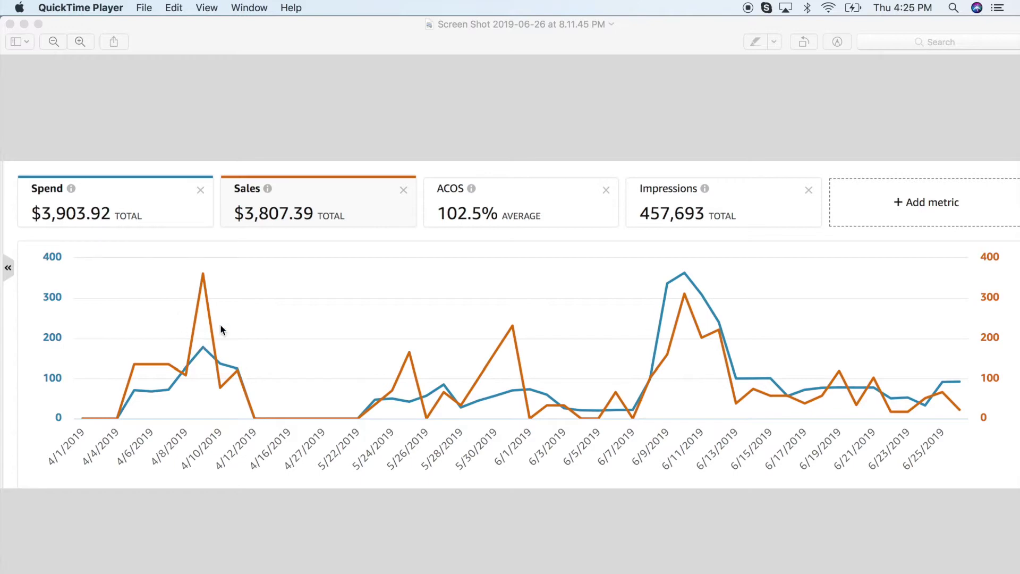
# Show all open windows side by side in Mission Control
pyautogui.hotkey('ctrl', 'Up')
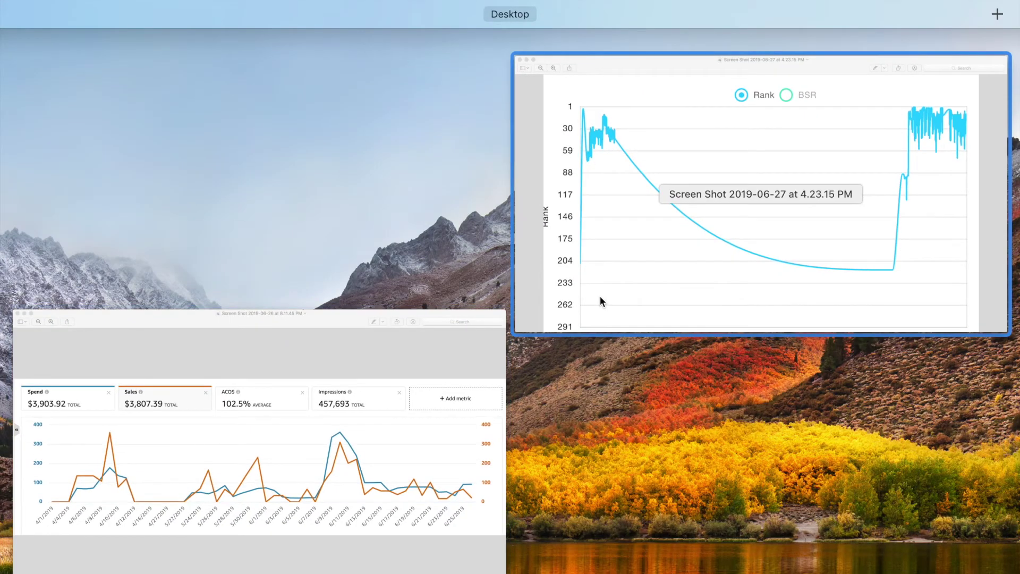
# Bring the Screen Shot 2019-06-27 Rank chart window to the front
pyautogui.click(603, 298)
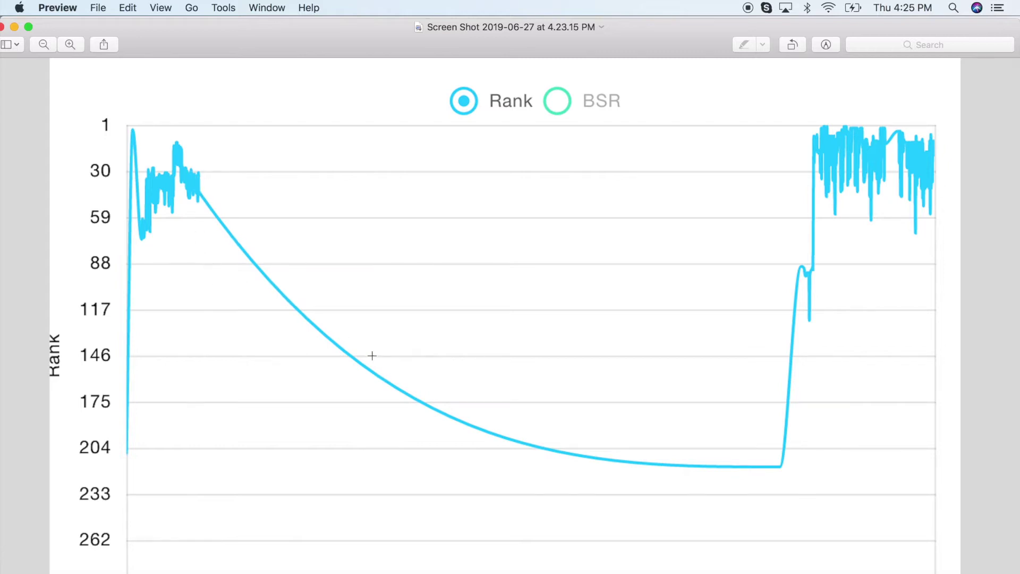
pyautogui.press('F4')
# Switch to the Screen Shot 2019-06-26 spend and sales chart window
pyautogui.hotkey('ctrl', 'Up')
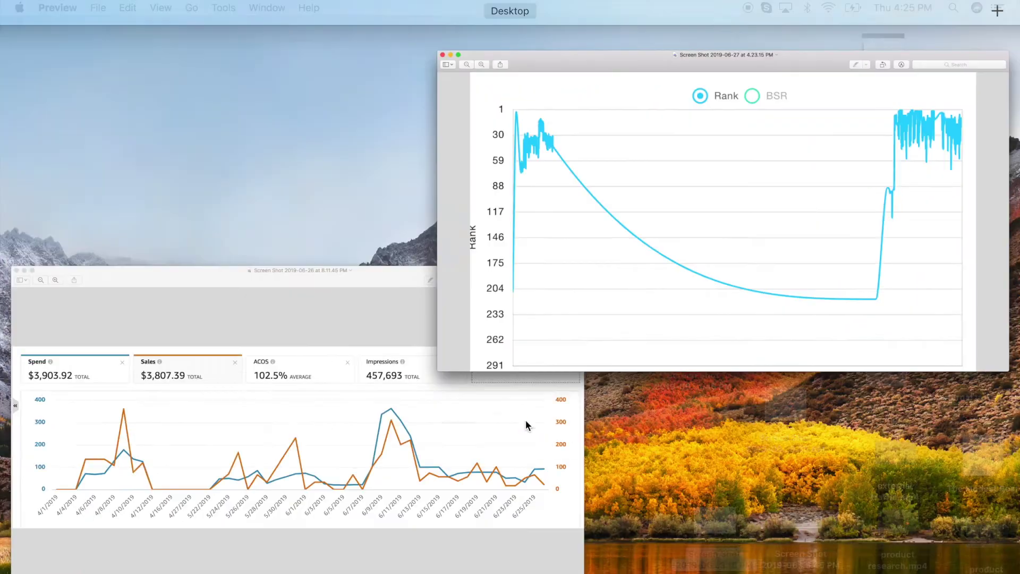
pyautogui.click(399, 434)
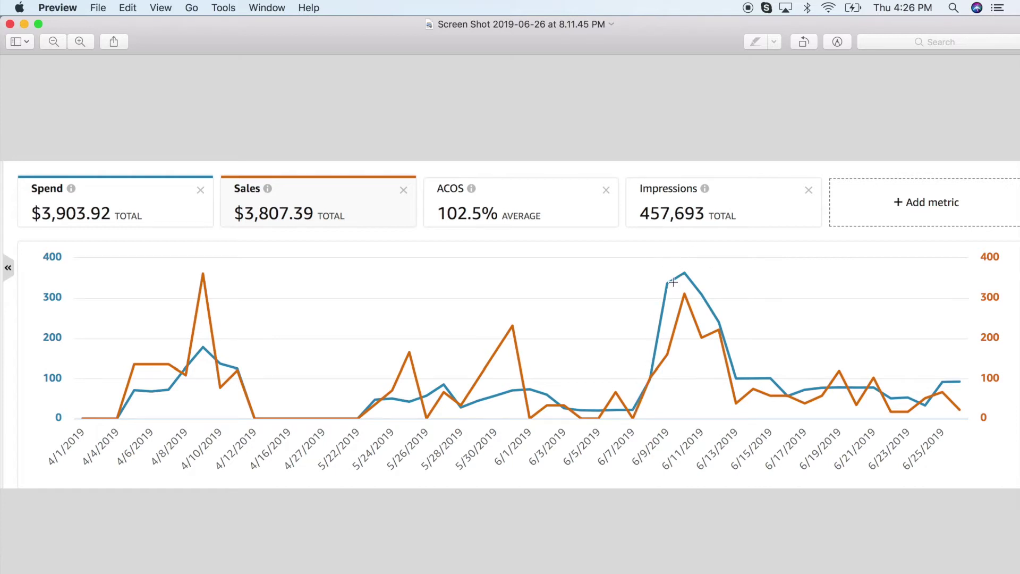
# Use Mission Control to land on the Screen Shot 2019-06-27 Rank chart window
pyautogui.hotkey('ctrl', 'Up')
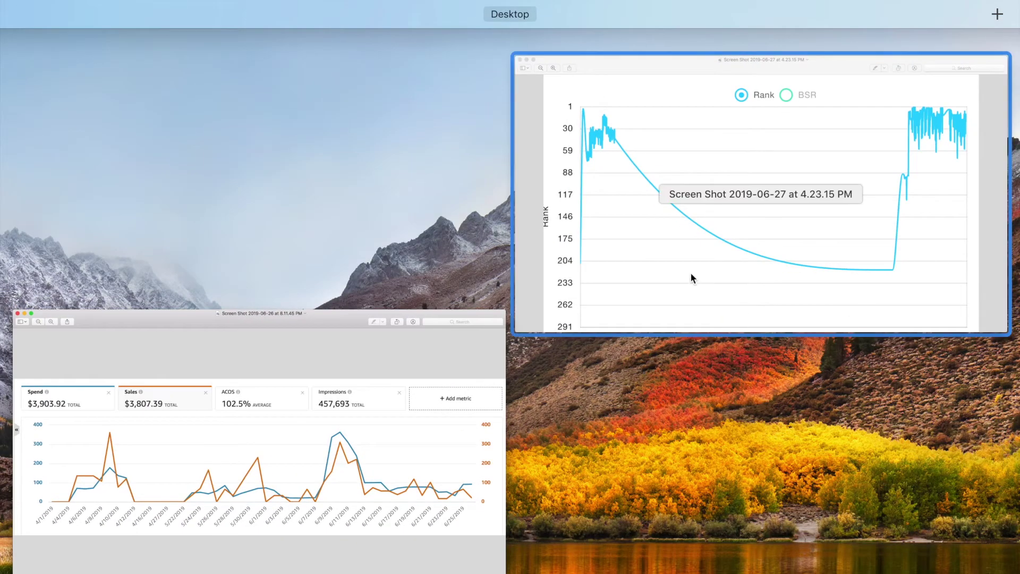
pyautogui.click(417, 474)
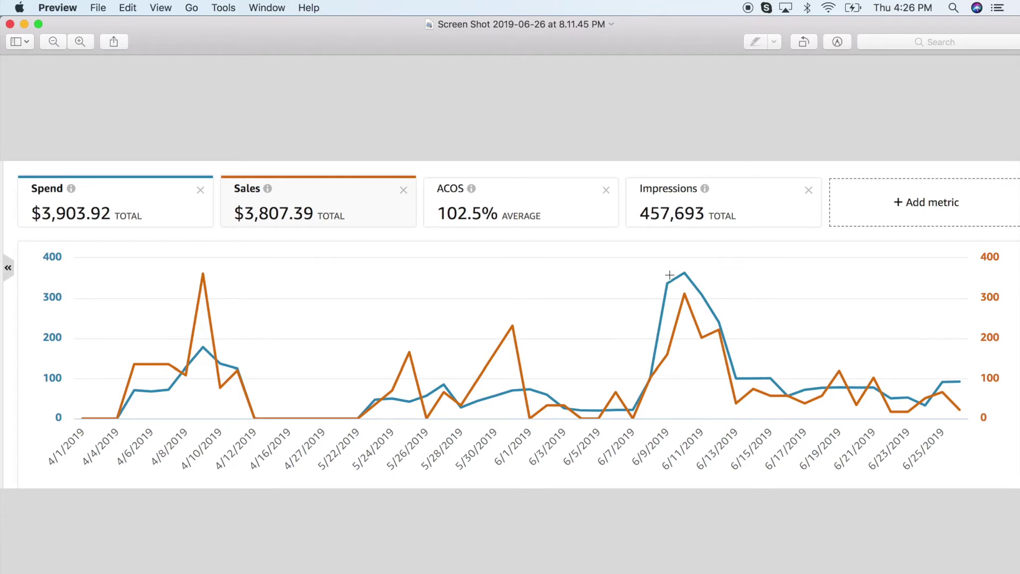
pyautogui.hotkey('ctrl', 'Up')
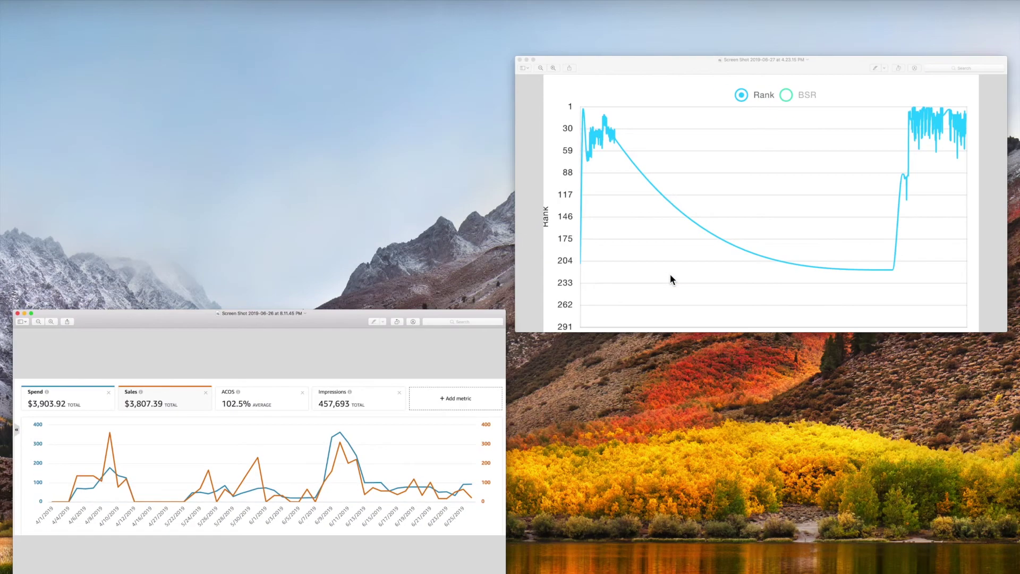
pyautogui.click(710, 244)
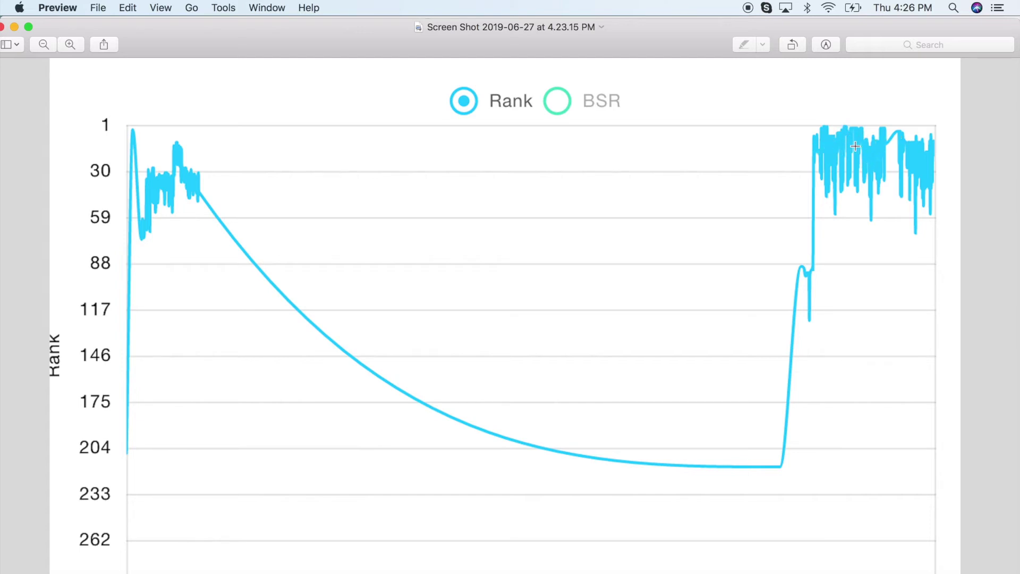
# Bring forward the Screen Shot 2019-06-26 chart showing $3,903.92 spend against $3,807.39 sales
pyautogui.hotkey('ctrl', 'Up')
pyautogui.hotkey('ctrl', 'Up')
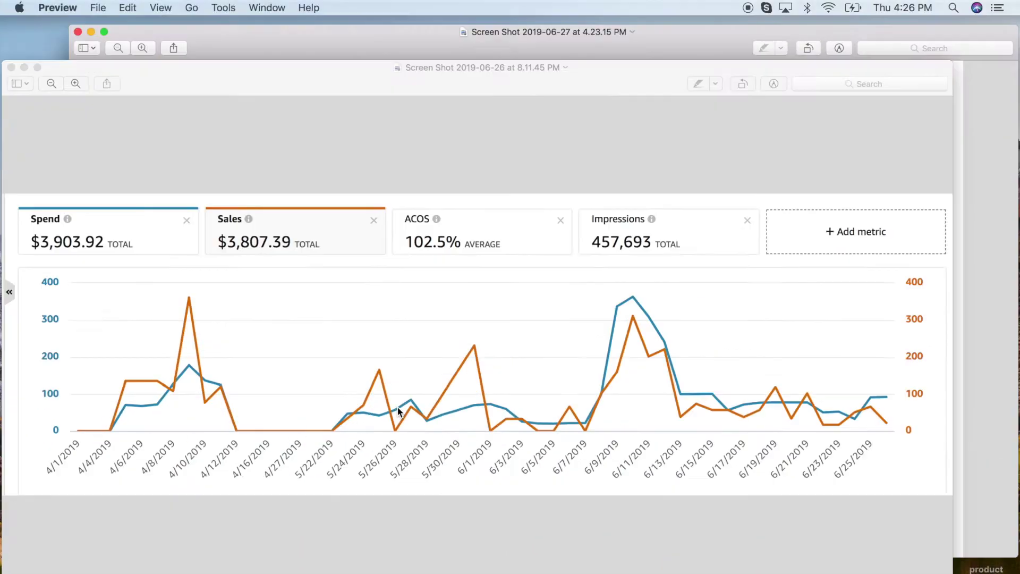
pyautogui.hotkey('ctrl', 'Up')
pyautogui.hotkey('ctrl', 'Up')
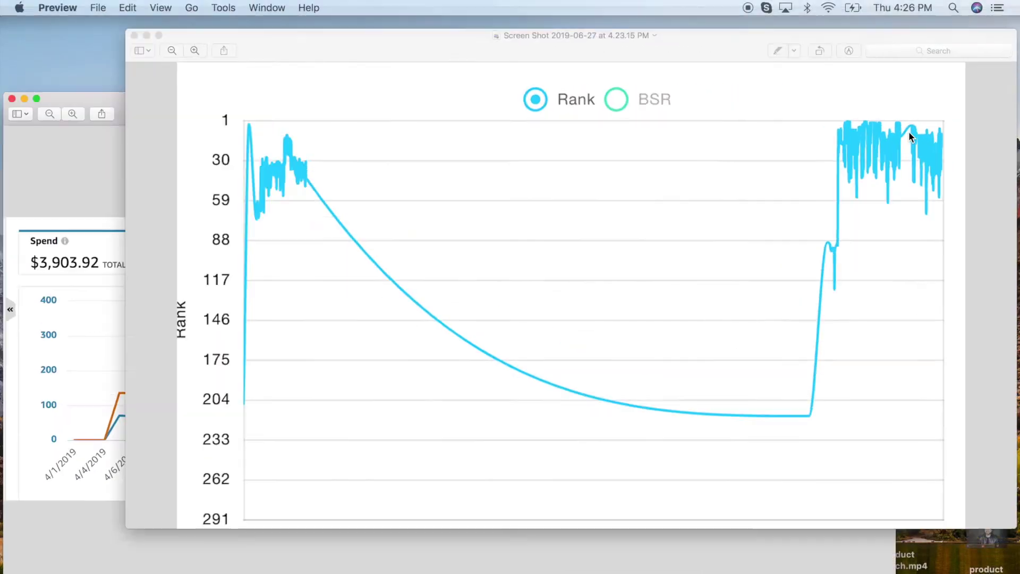
pyautogui.hotkey('ctrl', 'Up')
pyautogui.click(502, 425)
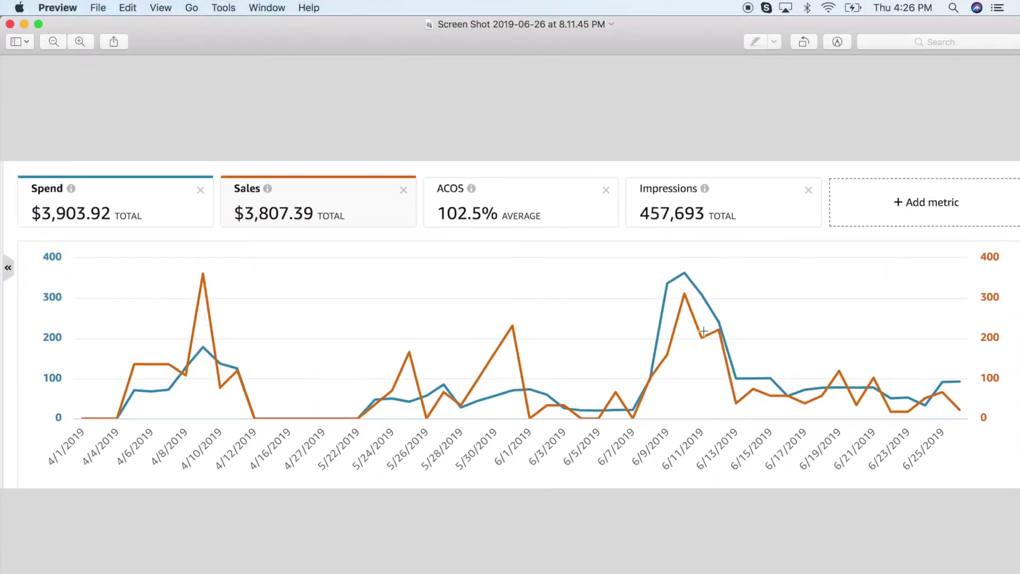